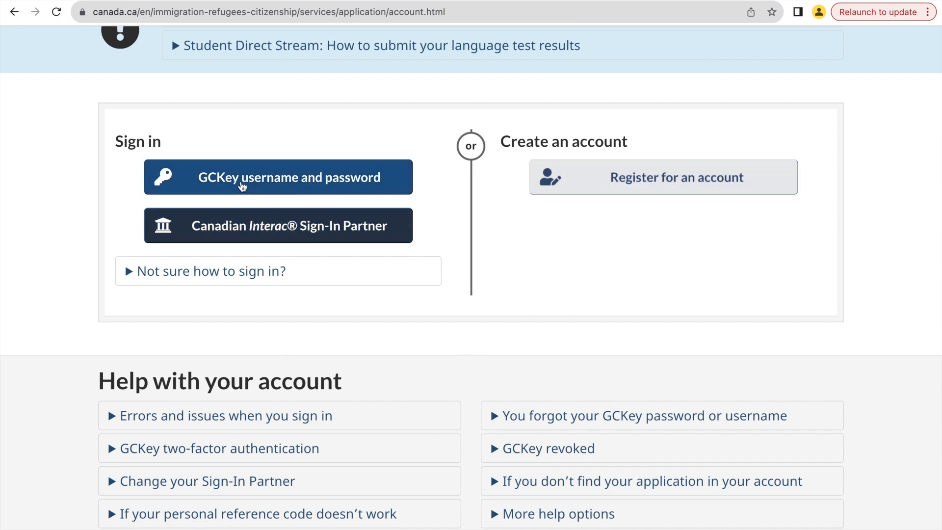
Open the GCKey username and password sign-in page and activate the username field.
left_click(242, 185)
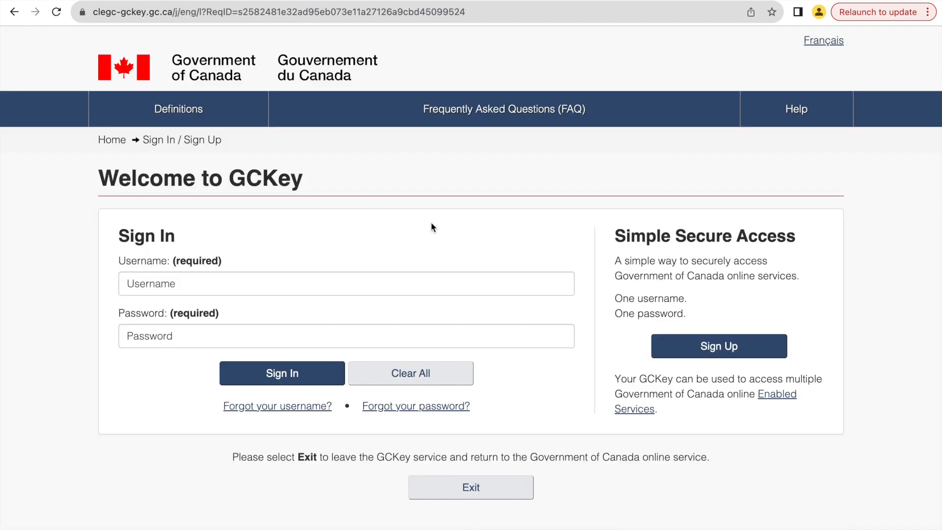
left_click(339, 287)
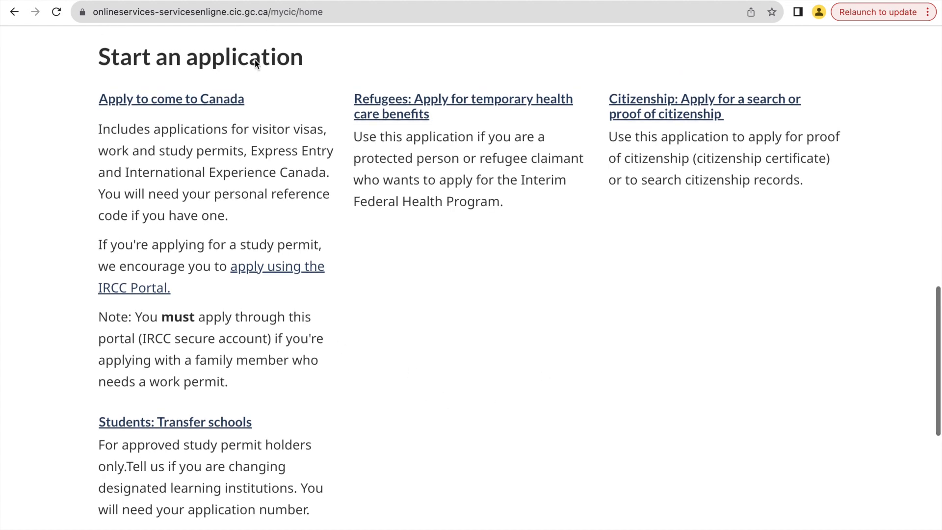
mouse_move(269, 22)
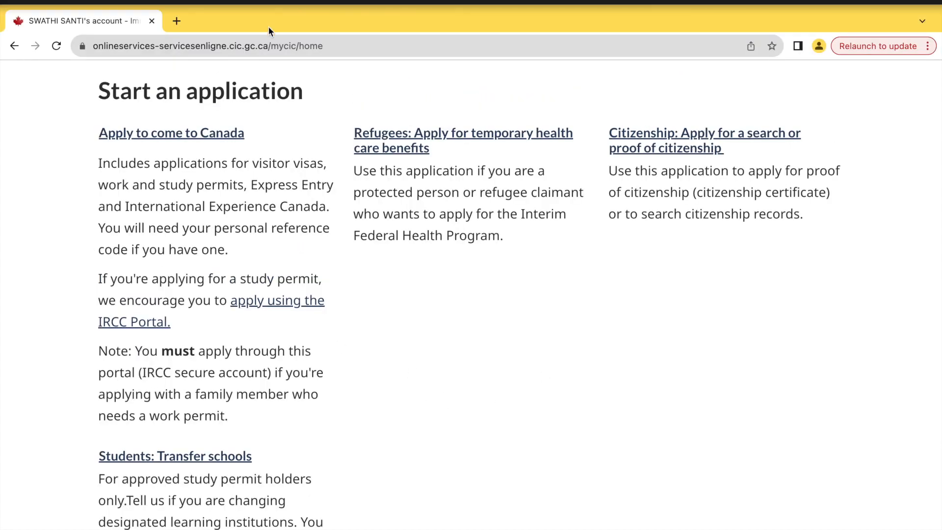
Start an Apply to come to Canada application and open the eligibility questionnaire for visitor visa, study and/or work permit.
scroll(296, 192, "up", 3)
scroll(297, 195, "down", 3)
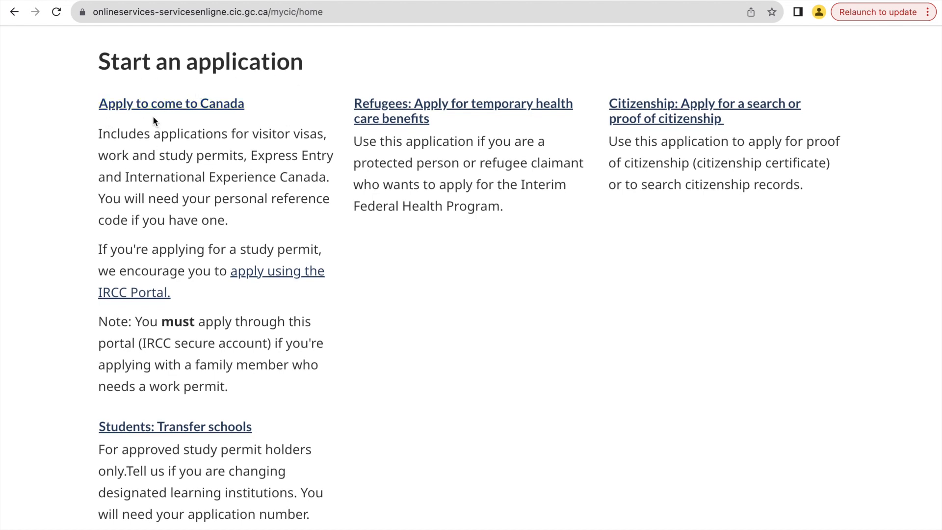
left_click(165, 104)
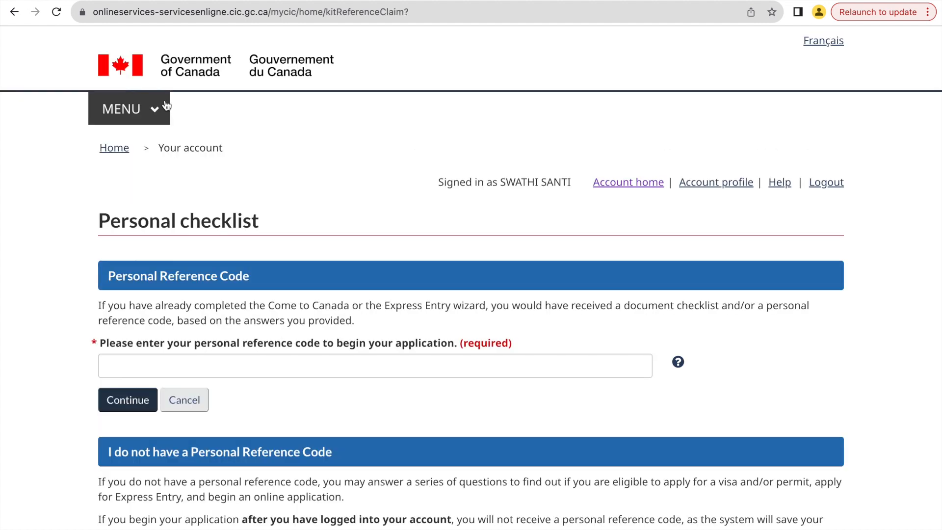
scroll(317, 204, "down", 3)
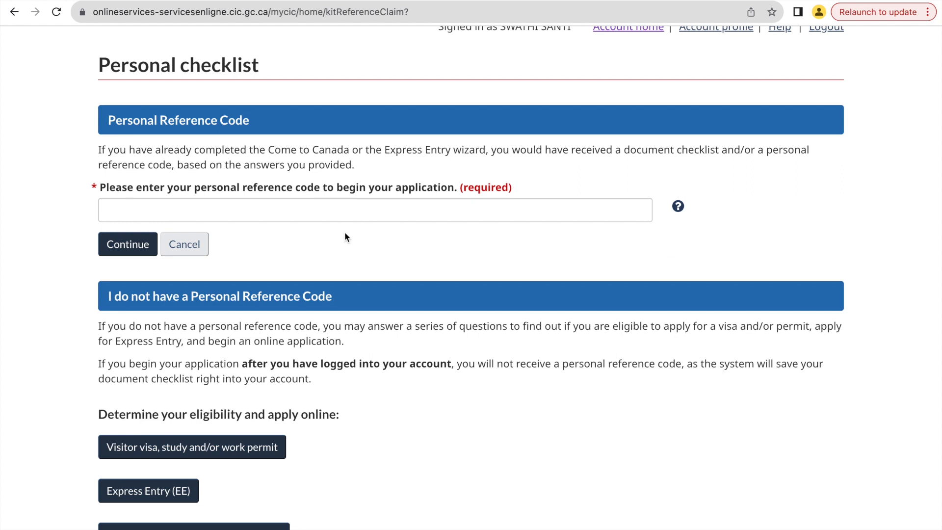
scroll(311, 228, "down", 3)
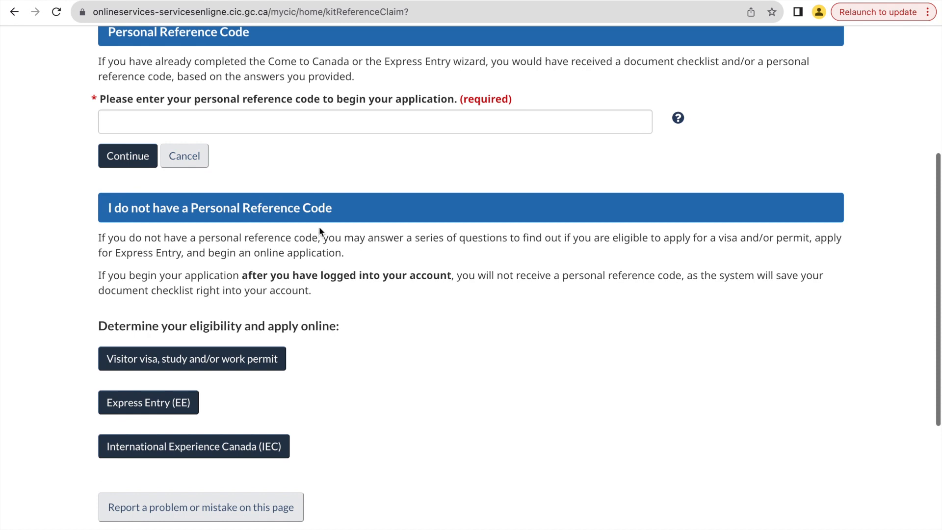
scroll(402, 328, "down", 3)
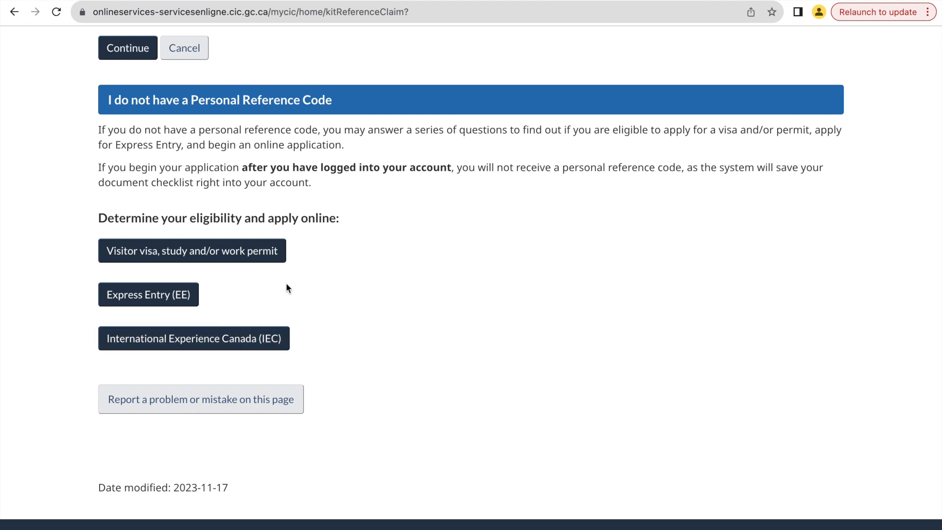
left_click(224, 253)
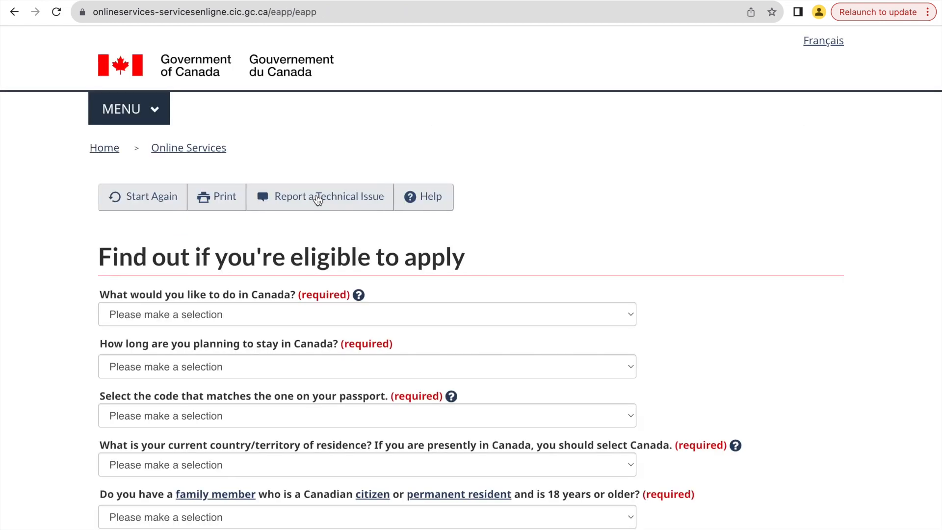
Set the purpose in Canada to Work and the planned stay to Temporarily - more than 6 months.
scroll(629, 288, "down", 3)
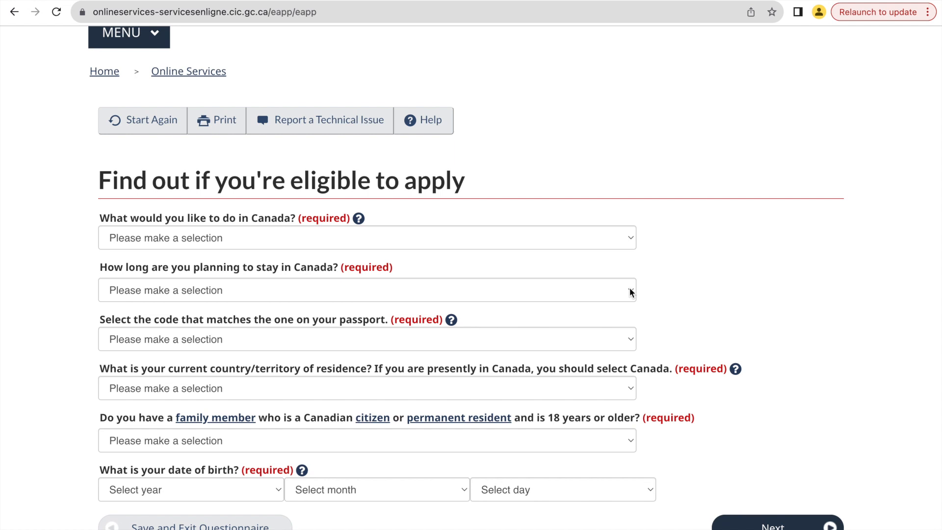
scroll(629, 291, "down", 2)
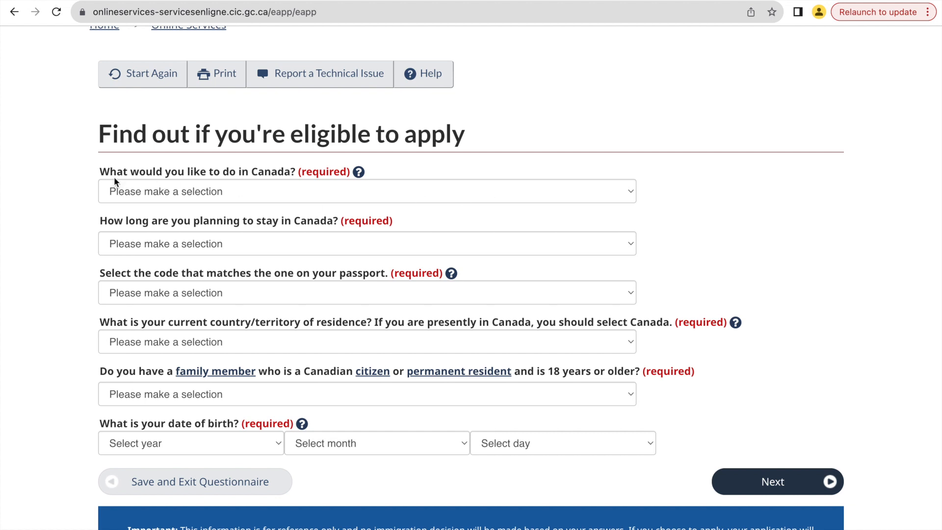
left_click(249, 191)
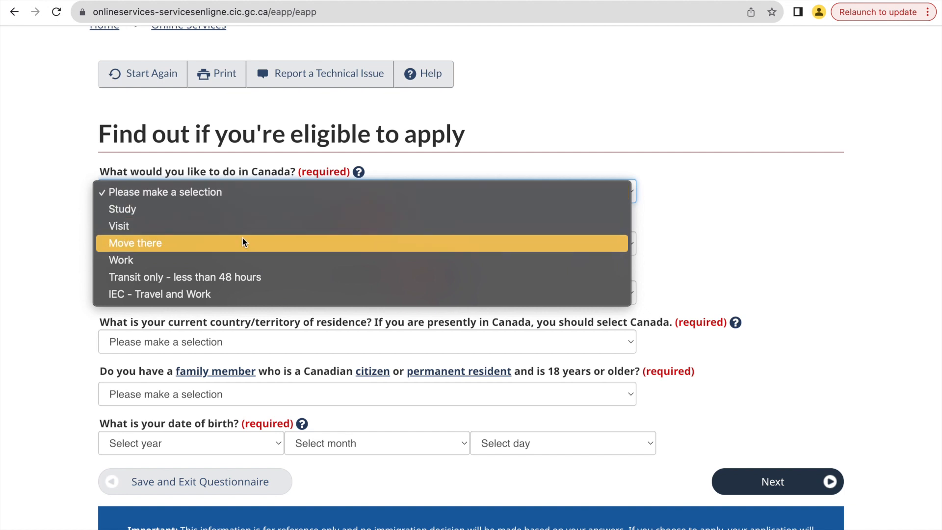
left_click(213, 265)
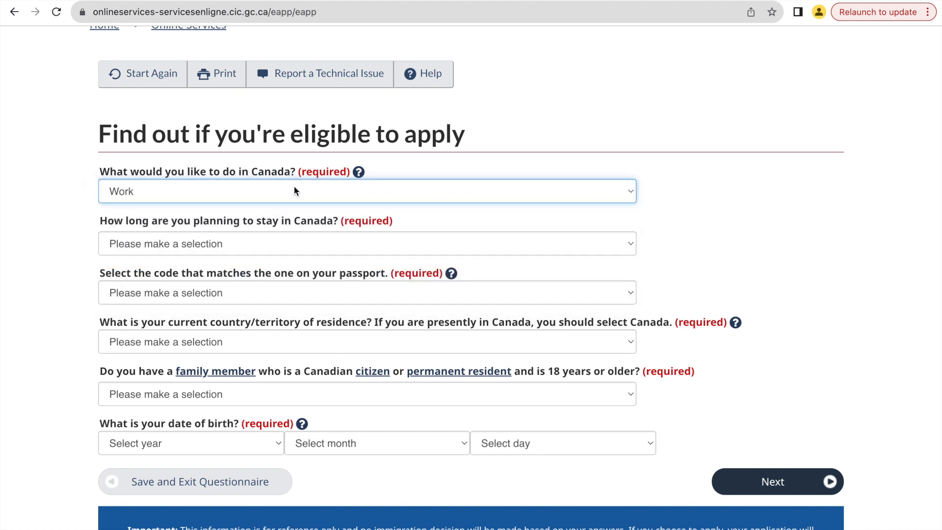
scroll(363, 228, "down", 1)
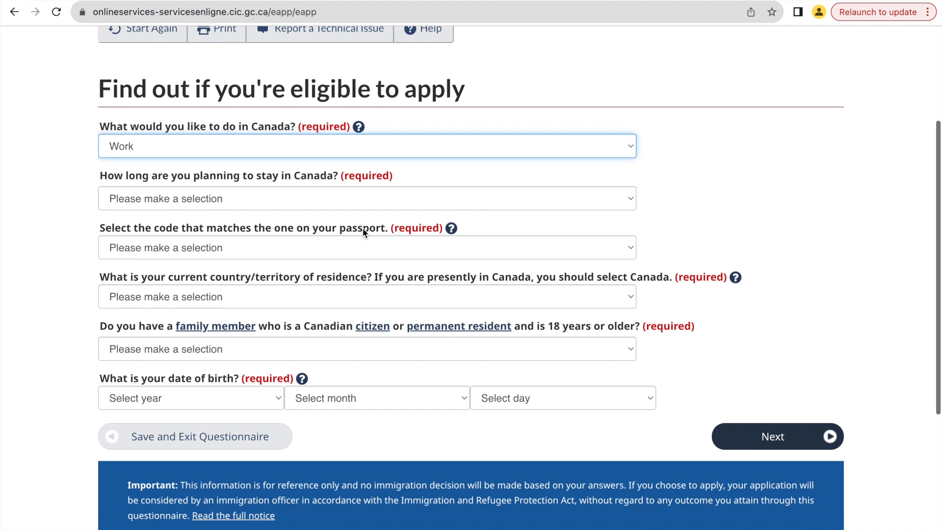
left_click(282, 201)
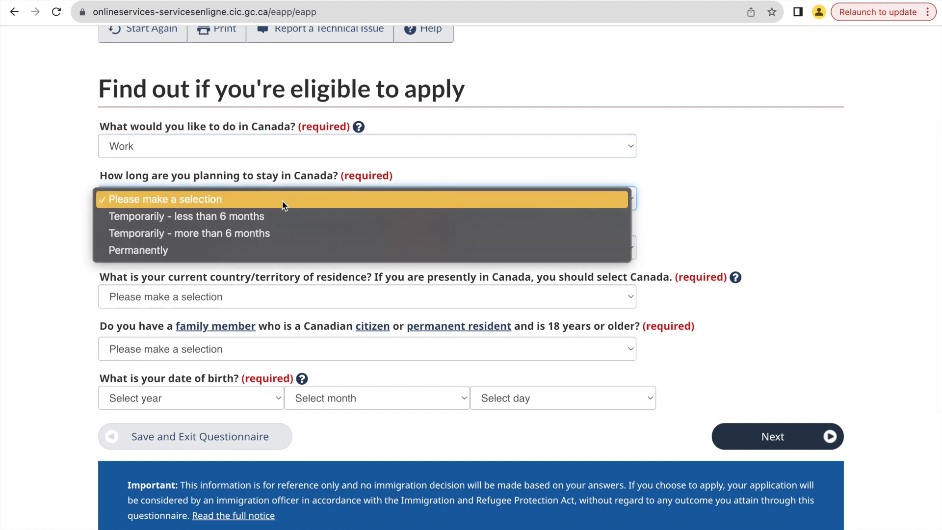
left_click(255, 234)
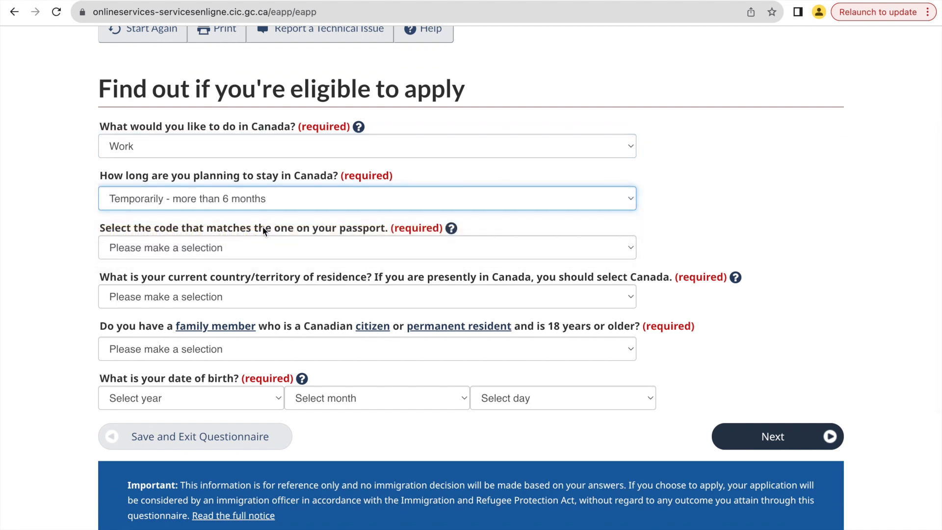
Set the passport code to IND (India) and the current country of residence to India.
scroll(334, 205, "down", 1)
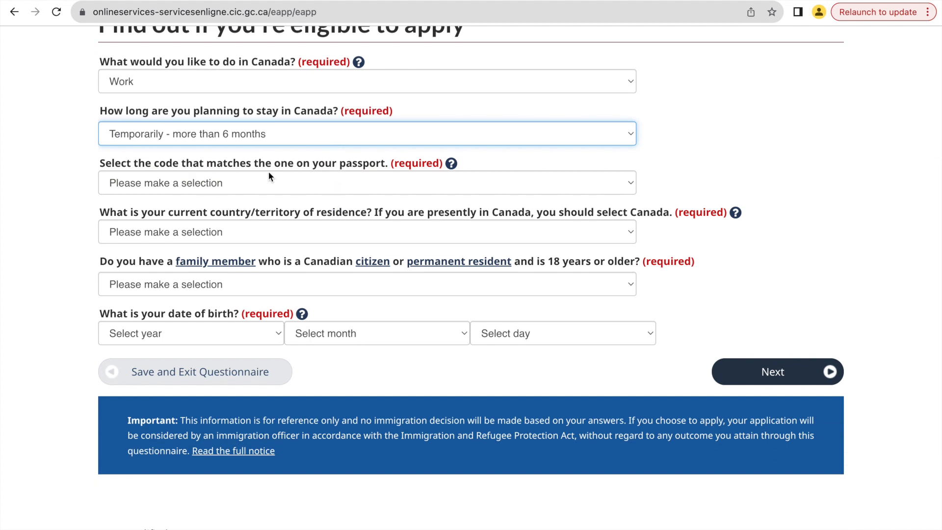
left_click(277, 187)
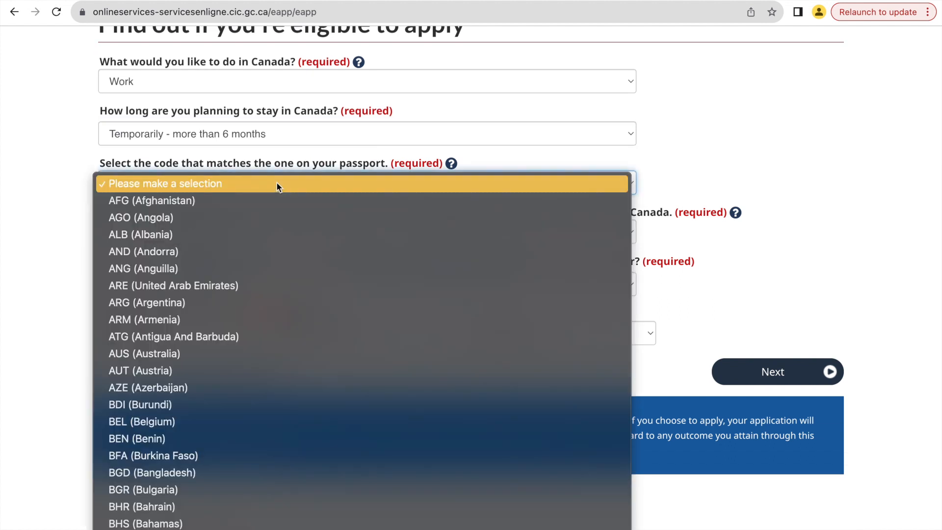
type("in")
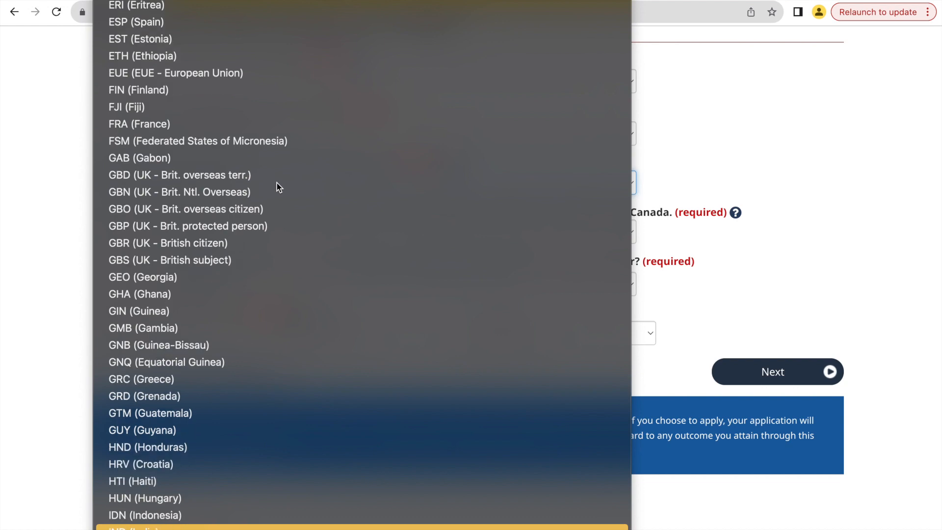
key("Return")
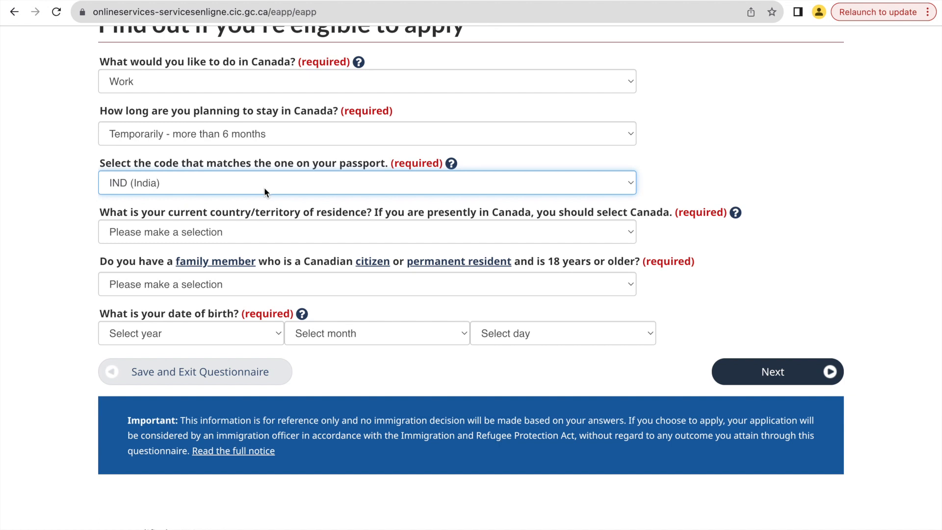
scroll(308, 182, "down", 2)
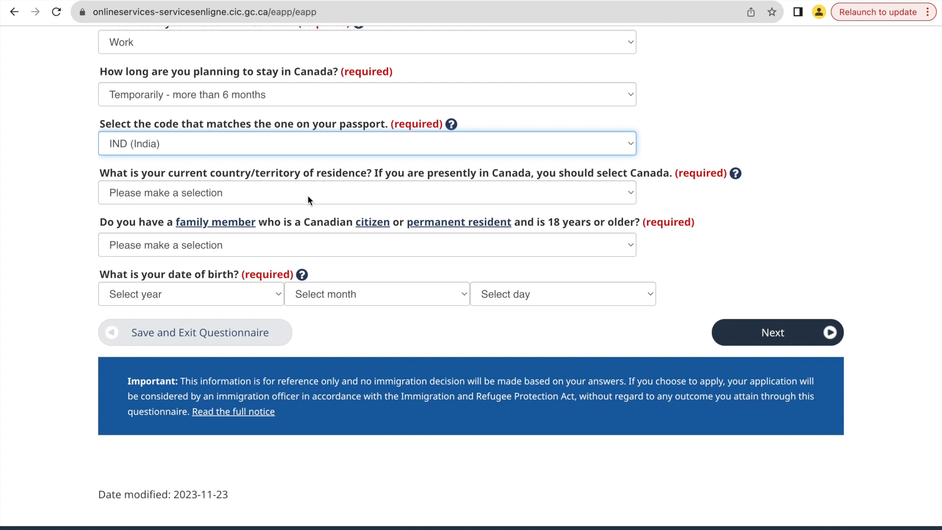
left_click(403, 195)
key("i")
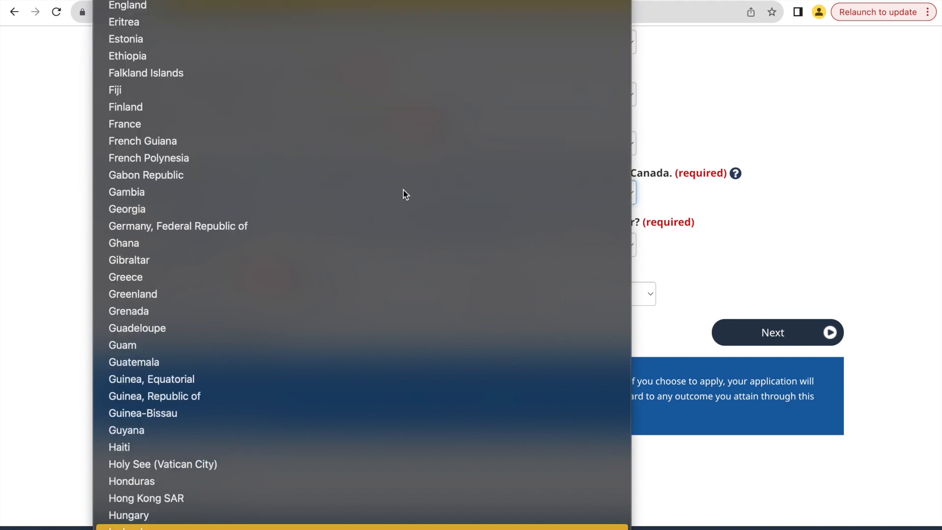
key("Down")
key("Return")
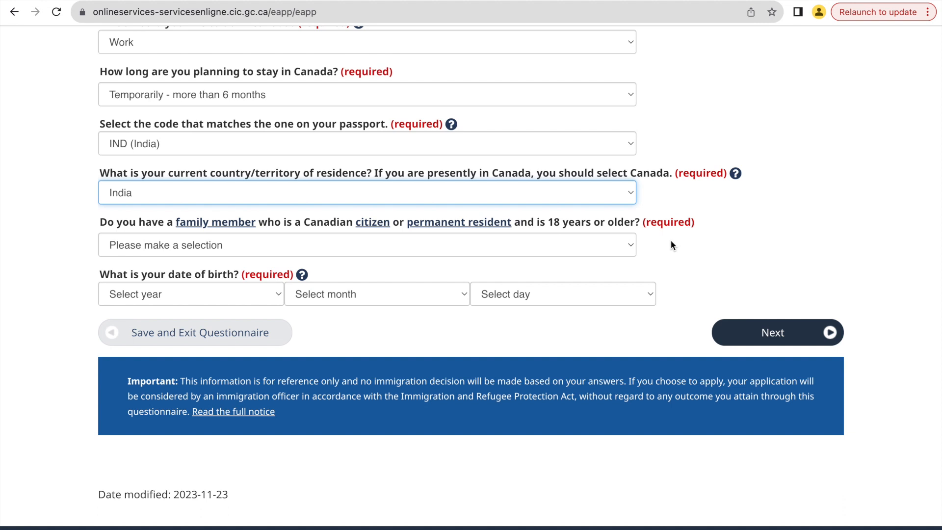
Answer No to having a Canadian citizen or permanent resident family member, fill in the date of birth, and continue.
left_click(610, 244)
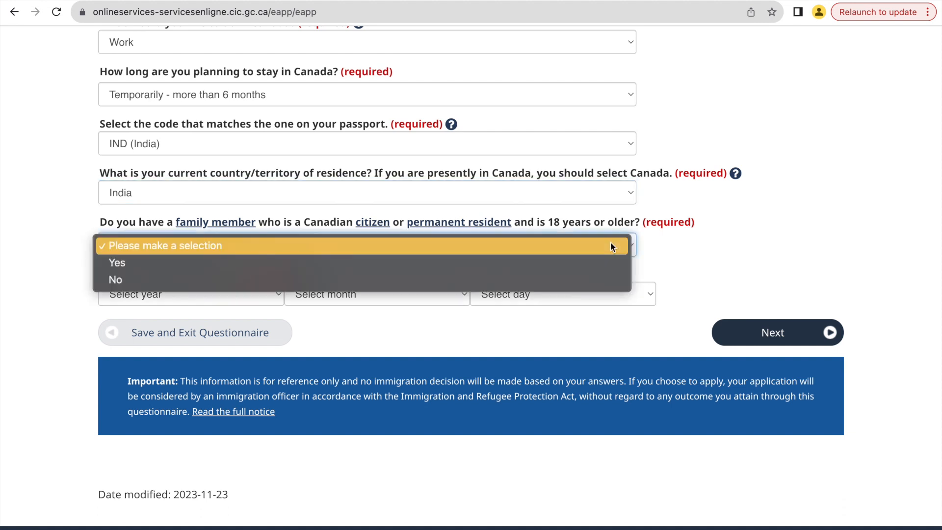
left_click(605, 278)
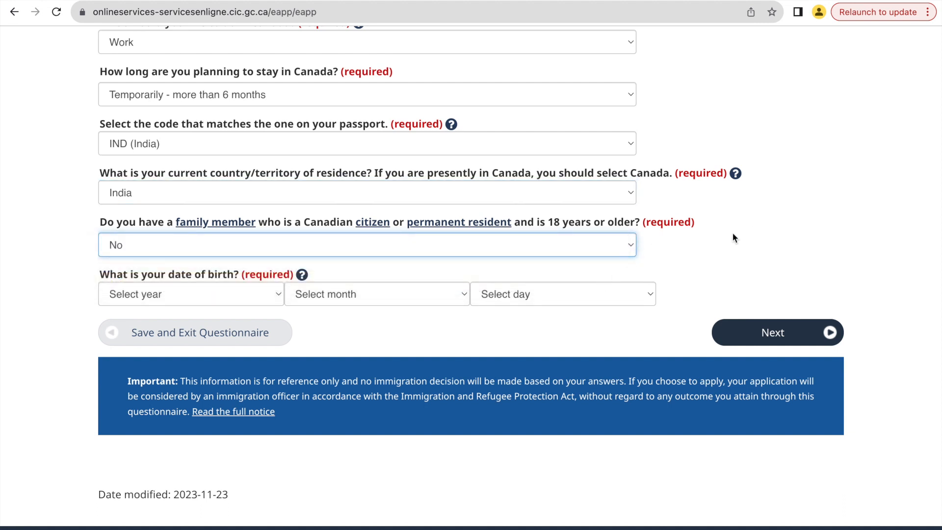
scroll(732, 232, "down", 1)
left_click(219, 246)
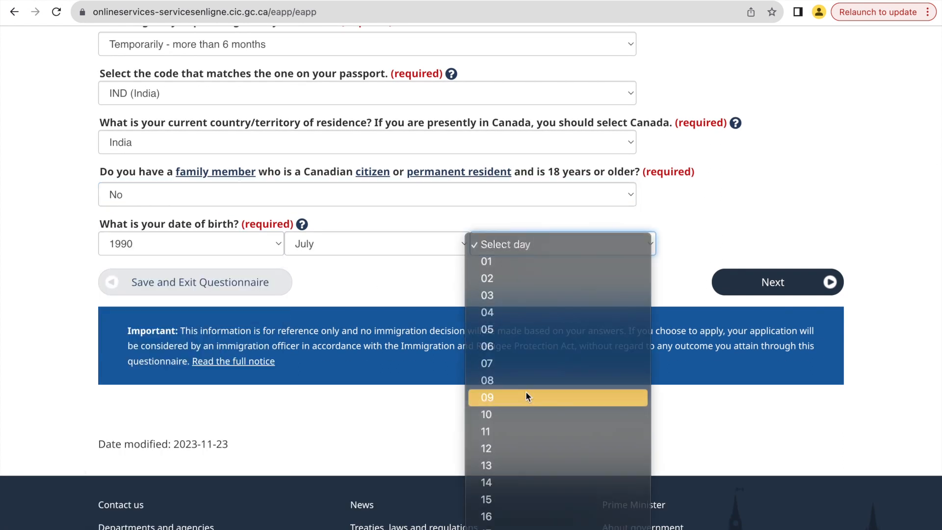
left_click(525, 393)
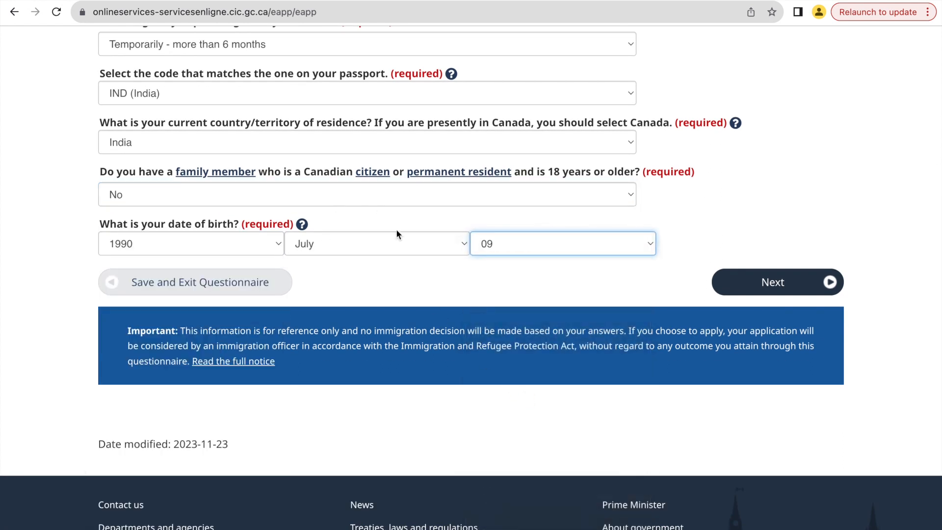
left_click(764, 284)
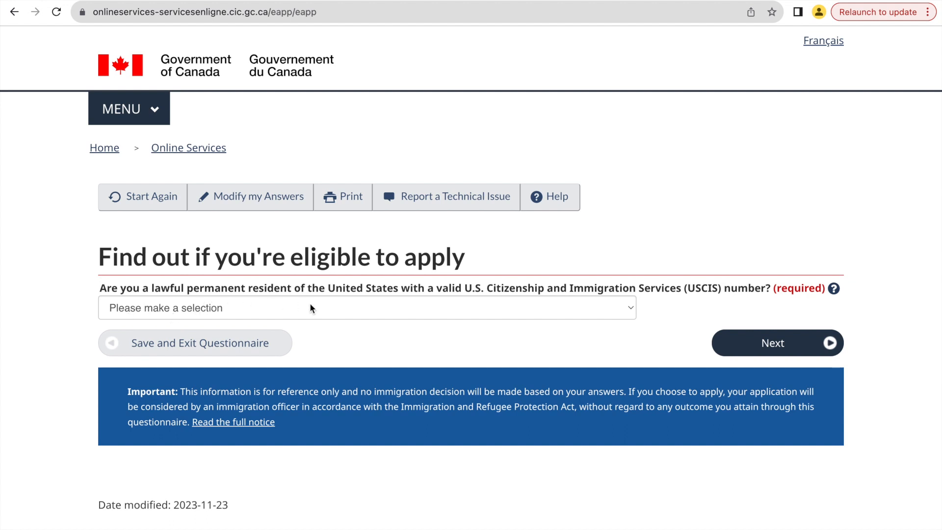
Answer No to being a lawful permanent resident of the United States and continue the questionnaire.
left_click(323, 308)
left_click(315, 346)
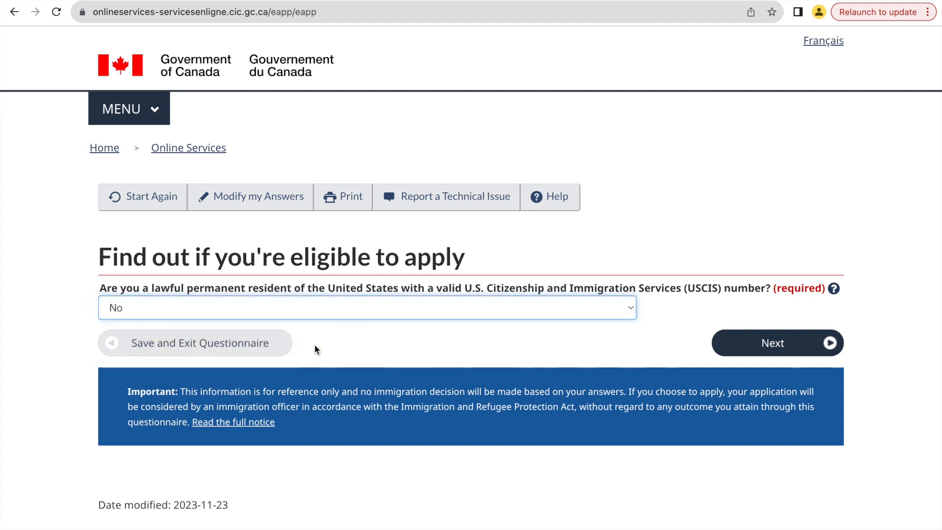
left_click(750, 353)
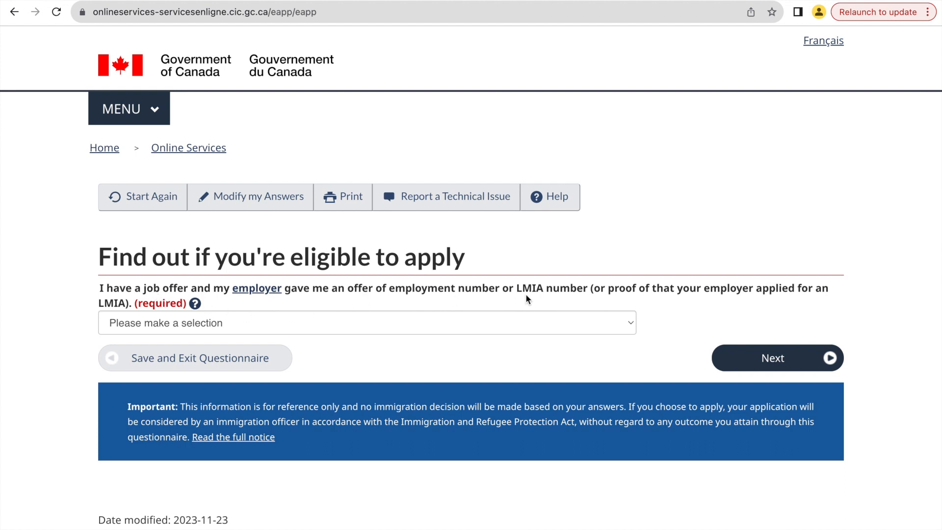
Answer No to having a job offer with an offer of employment or LMIA number and continue.
left_click(493, 324)
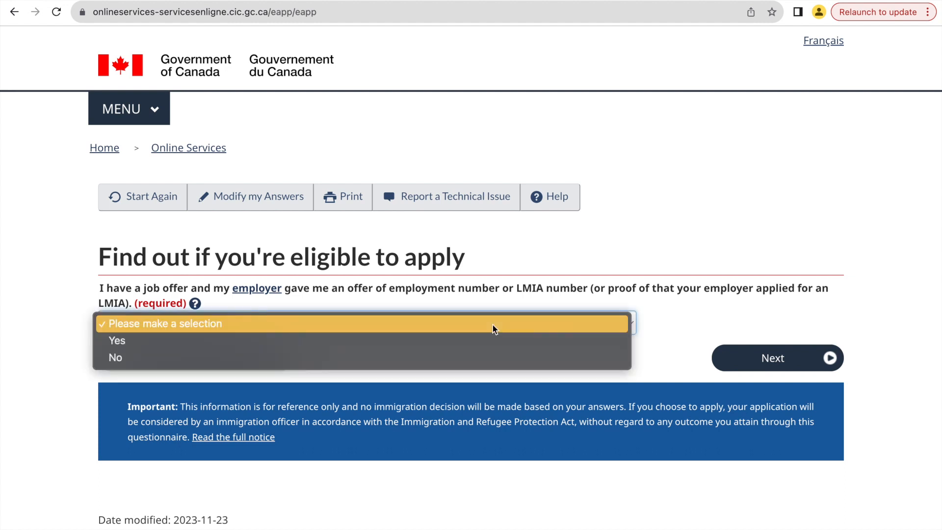
left_click(486, 352)
left_click(787, 357)
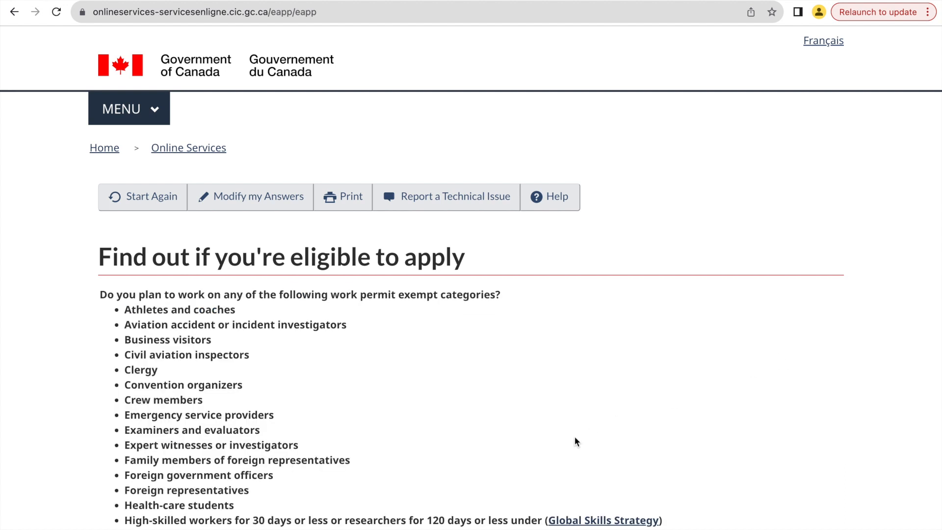
Answer No to planning to work in any of the listed work permit exempt categories.
scroll(575, 440, "down", 4)
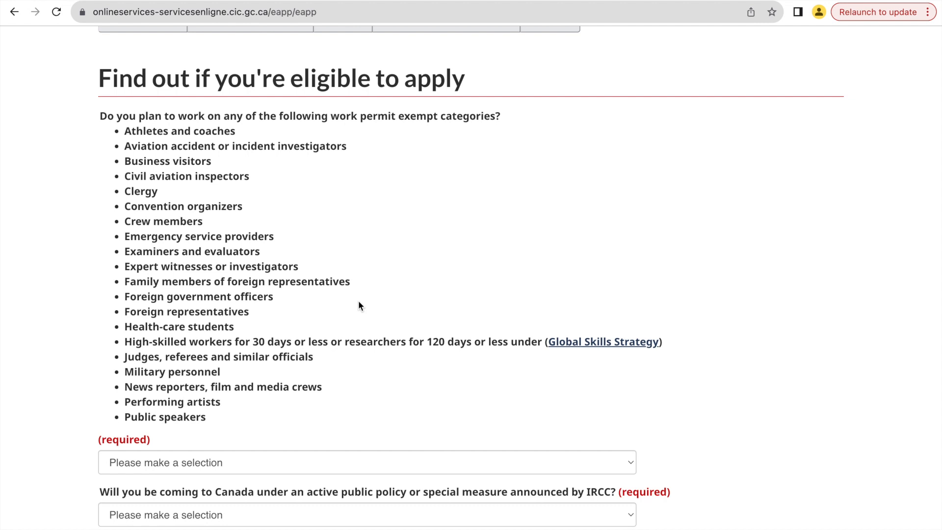
scroll(358, 306, "down", 2)
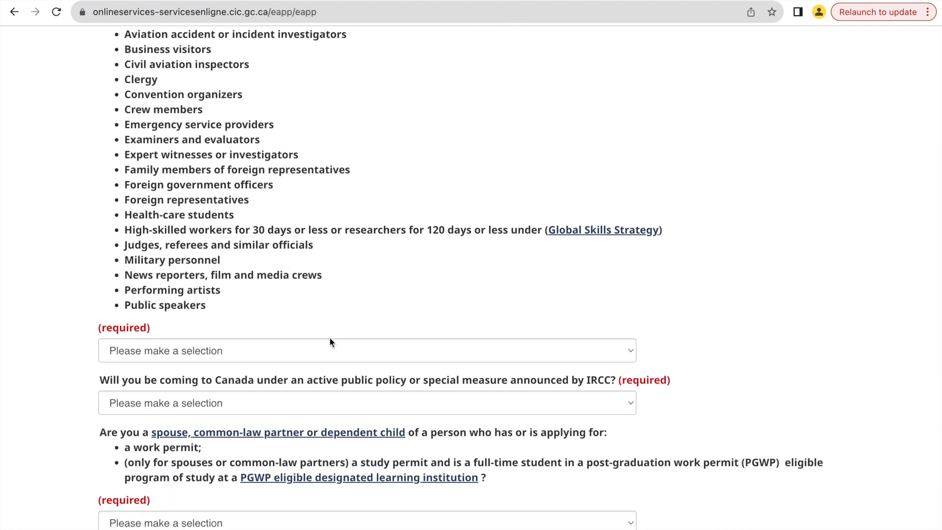
left_click(324, 356)
left_click(322, 393)
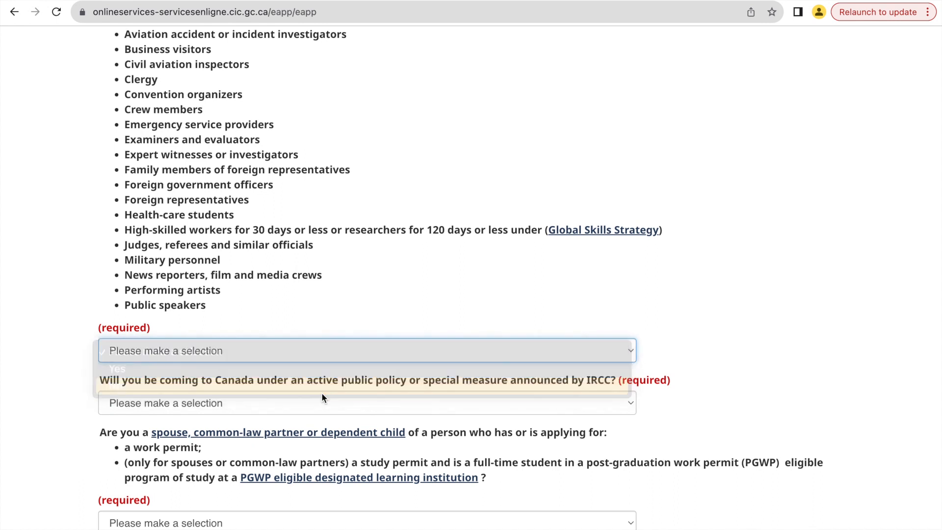
scroll(427, 301, "down", 3)
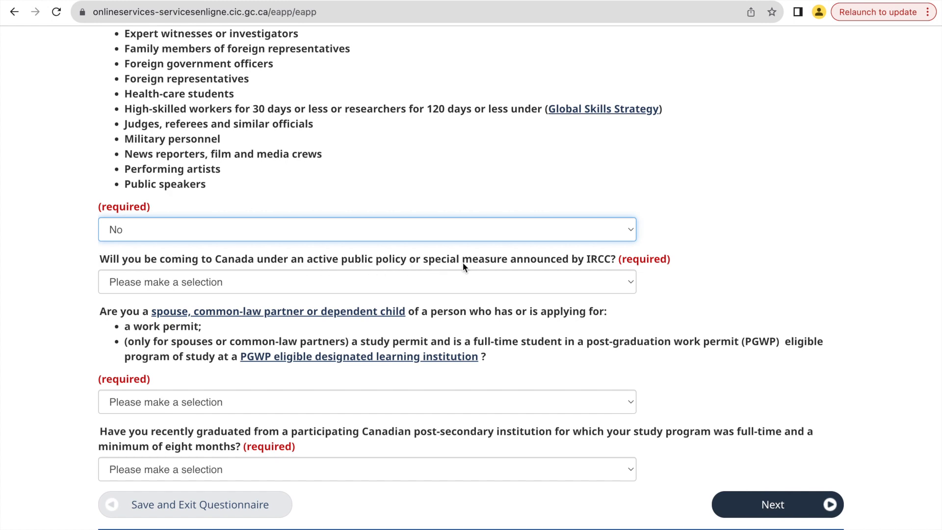
Answer No to coming under an IRCC public policy and Yes to being a spouse, partner or dependent child of a permit holder or applicant.
left_click(434, 289)
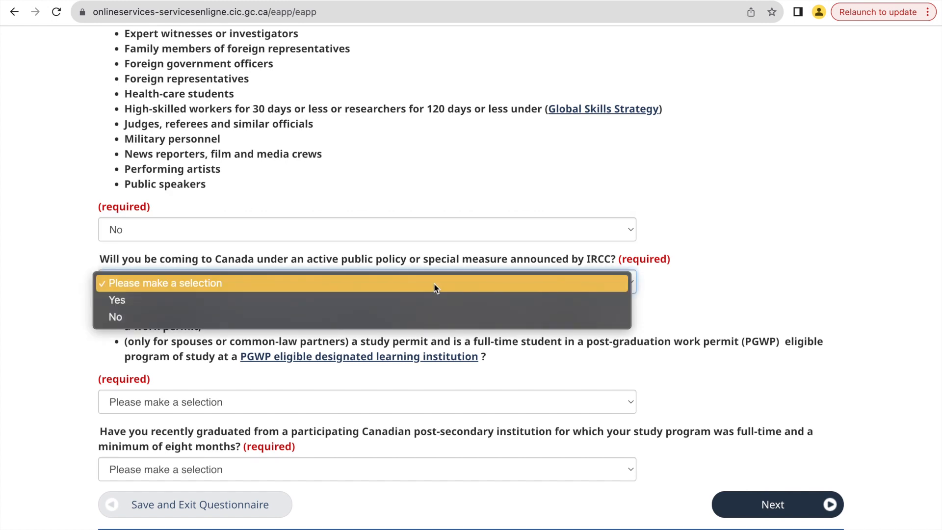
left_click(434, 314)
scroll(487, 294, "down", 2)
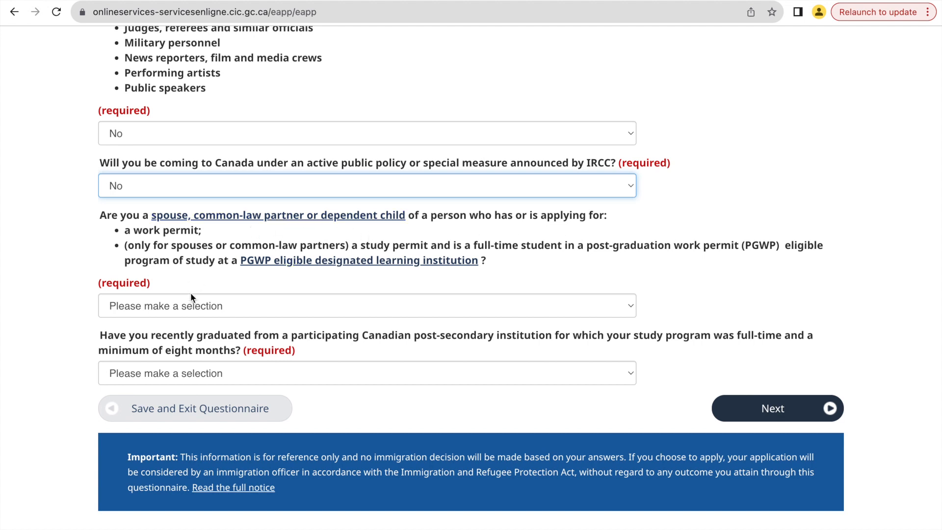
left_click(189, 311)
left_click(187, 324)
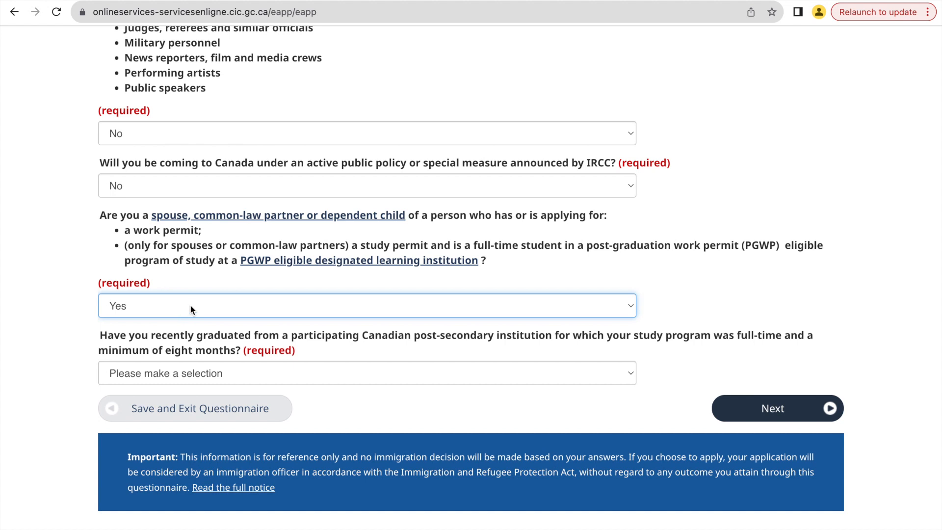
Answer No to having recently graduated from a participating Canadian post-secondary institution and continue the questionnaire.
scroll(335, 328, "down", 2)
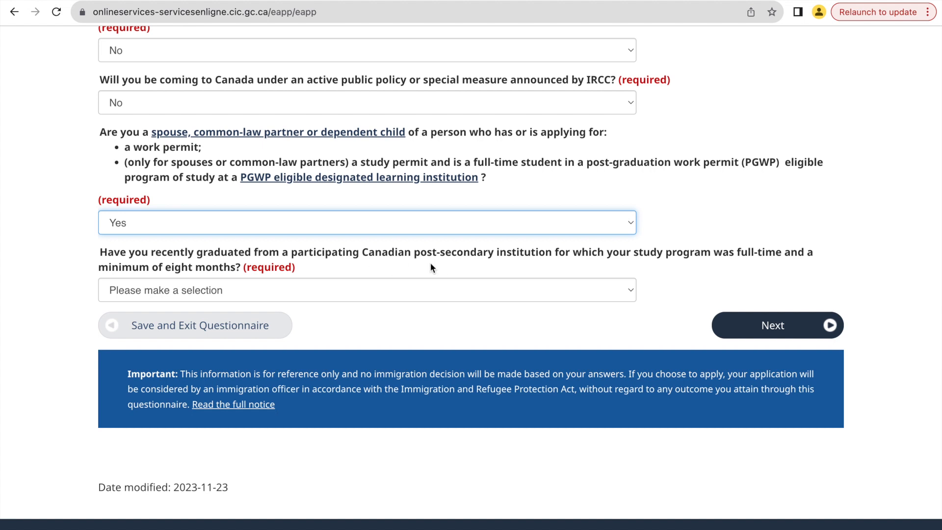
left_click(502, 291)
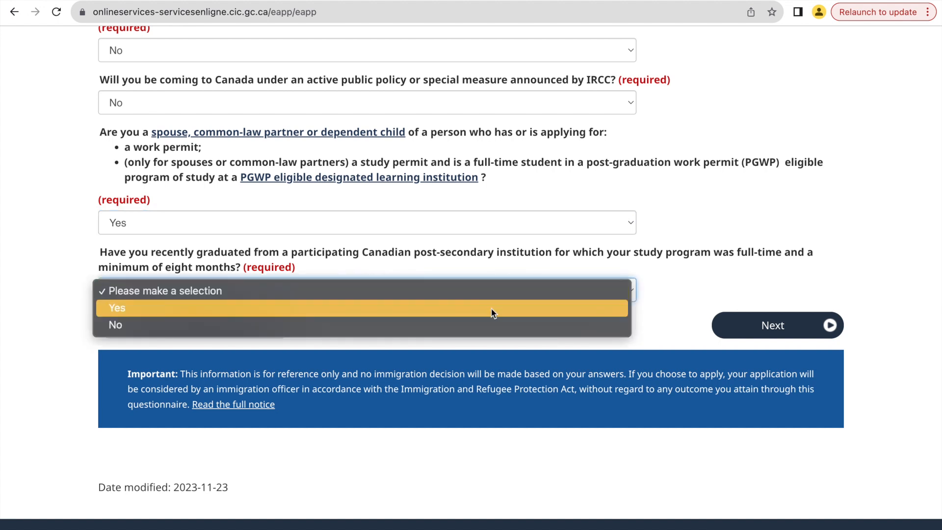
left_click(486, 325)
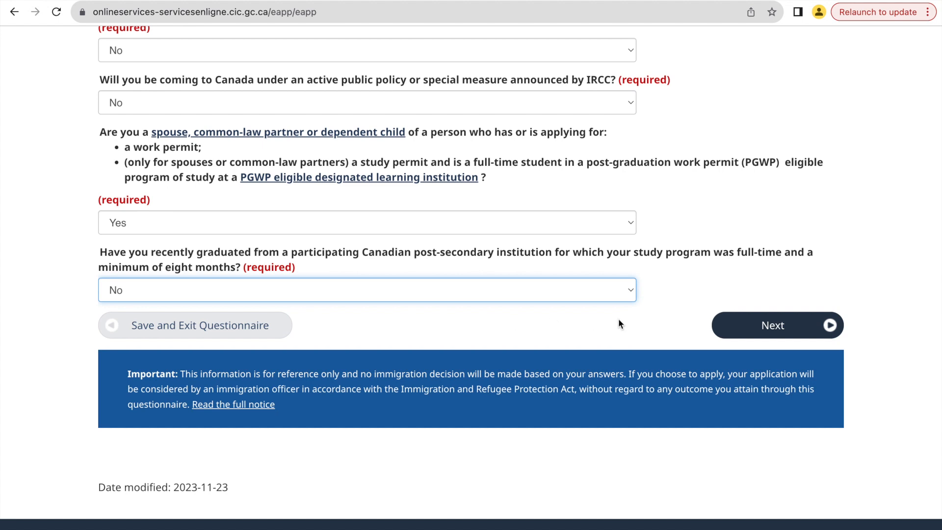
left_click(746, 324)
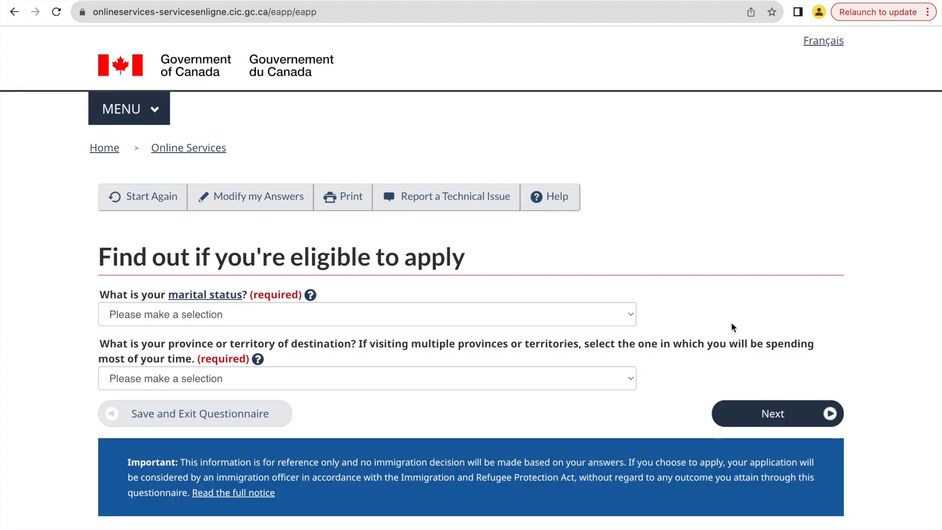
Set the marital status to Married and the province of destination to Ontario, and continue.
scroll(396, 504, "down", 1)
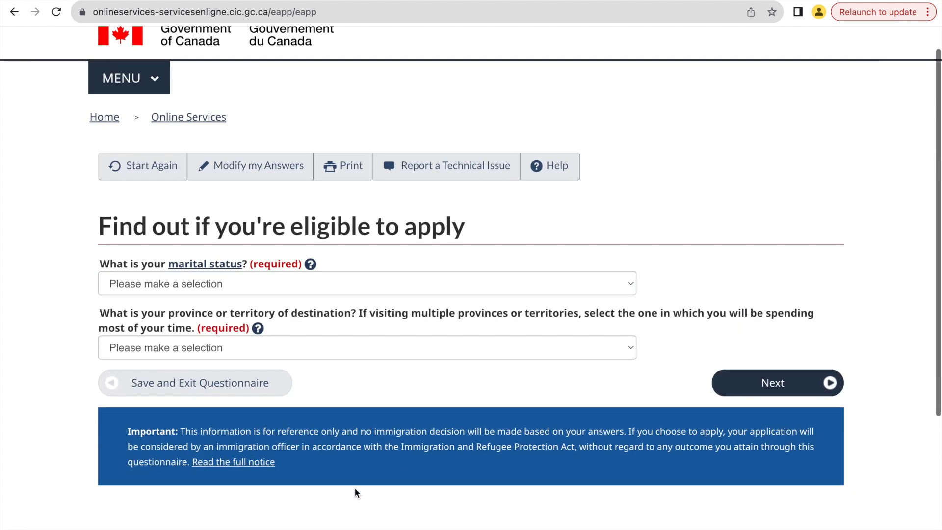
left_click(342, 289)
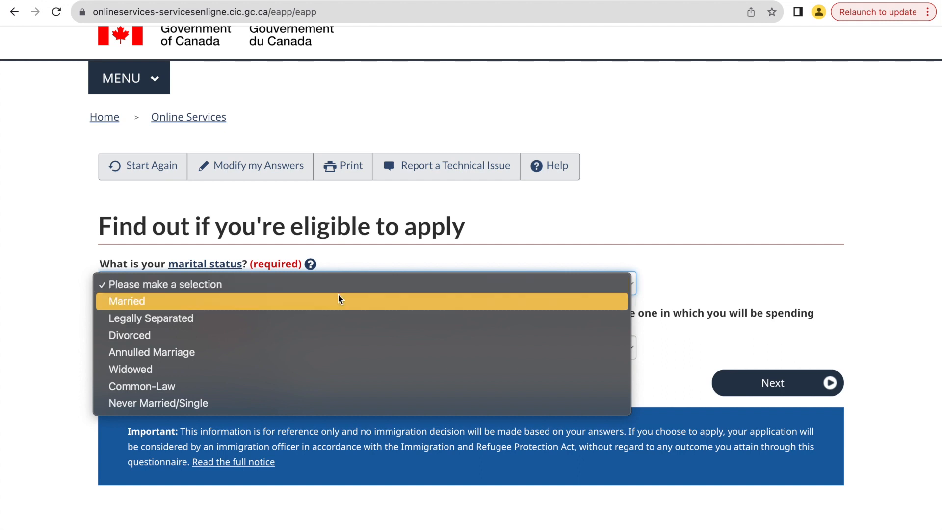
left_click(337, 299)
scroll(467, 201, "down", 2)
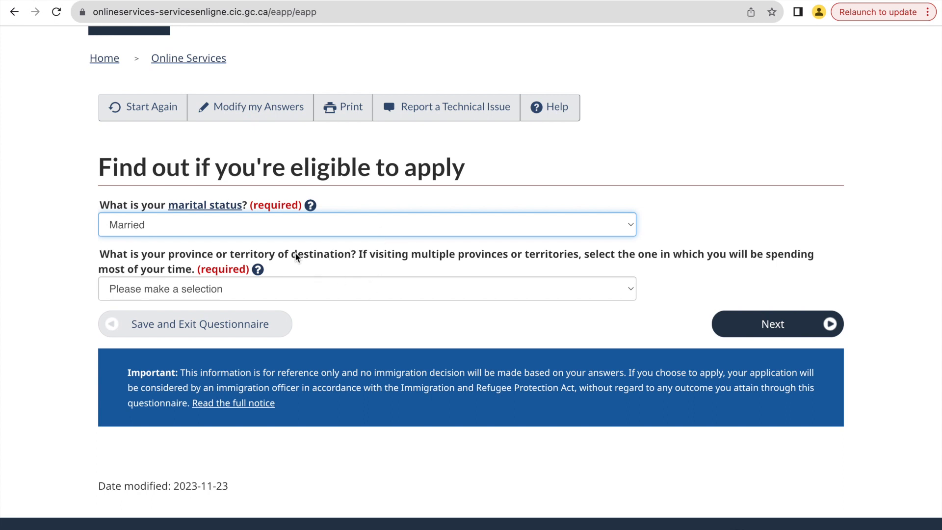
left_click(325, 287)
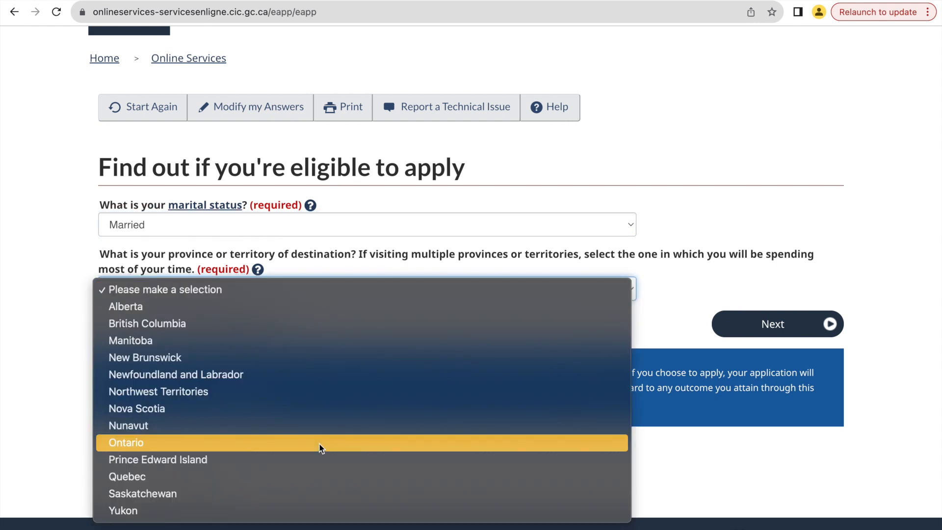
left_click(319, 443)
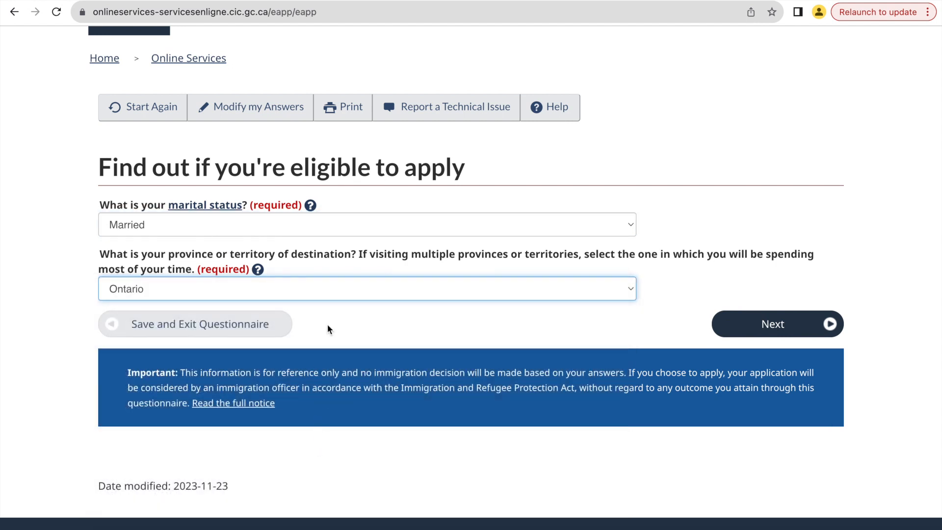
left_click(785, 326)
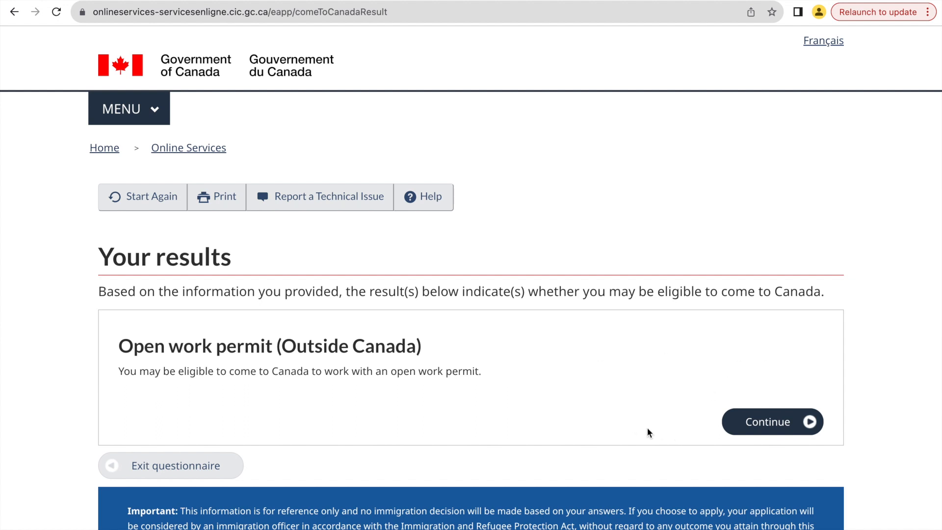
Proceed with the Open work permit (Outside Canada) result and continue through the personal checklist introduction.
scroll(647, 430, "down", 1)
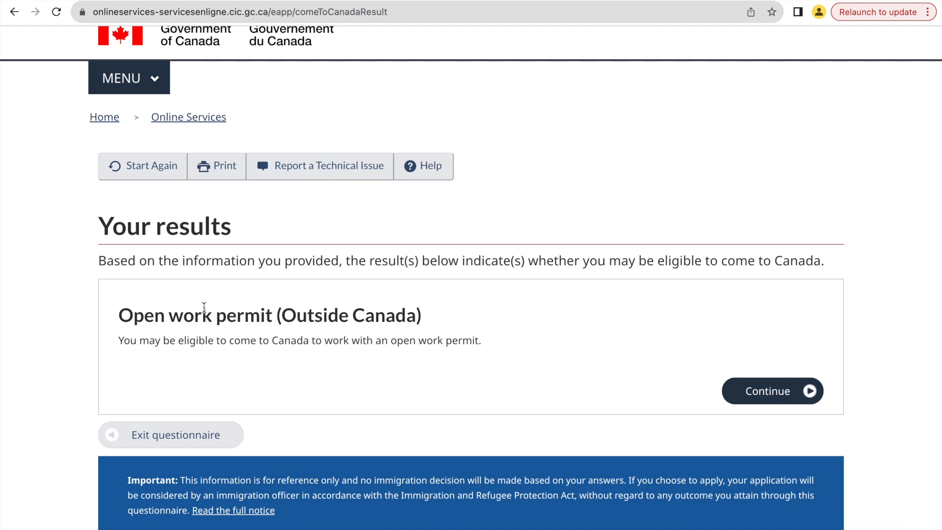
left_click(777, 392)
scroll(249, 346, "down", 1)
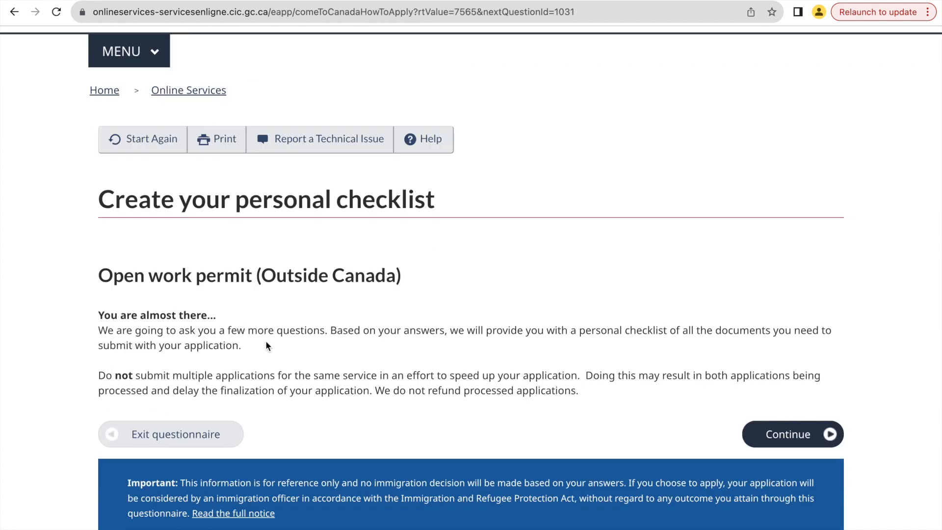
left_click(789, 439)
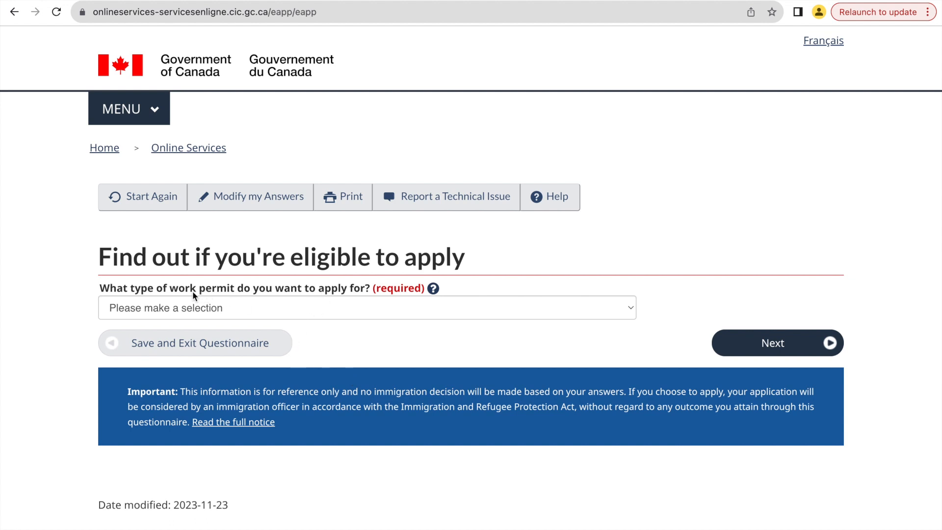
Choose a work permit for a spouse of an international student or a family member of a worker, and continue.
left_click(300, 307)
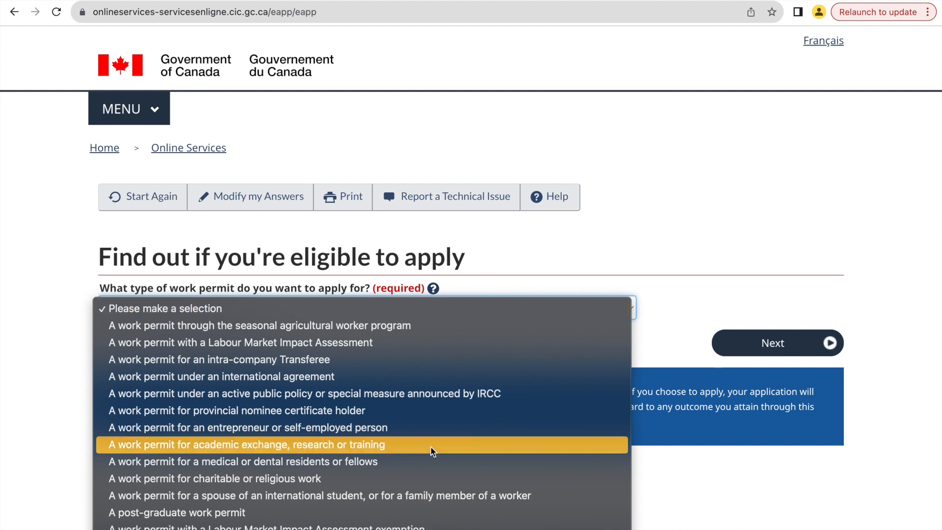
left_click(220, 497)
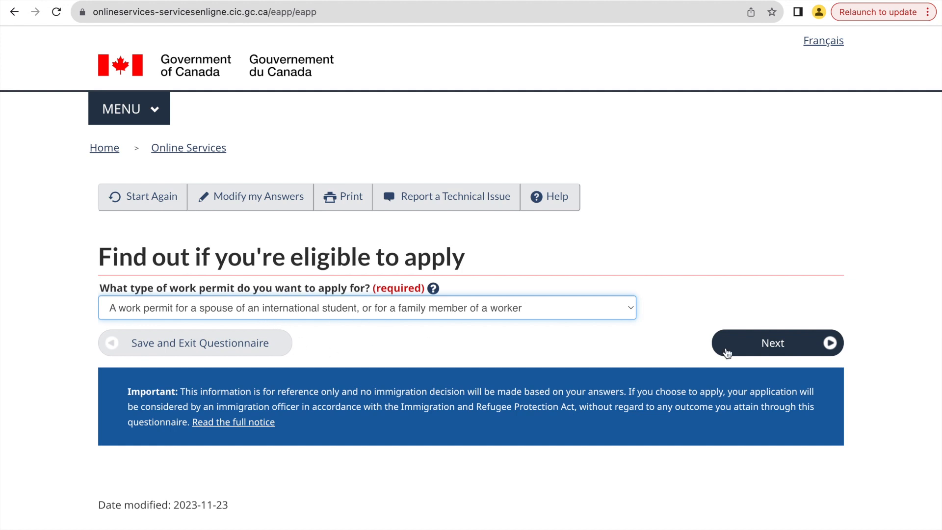
left_click(778, 346)
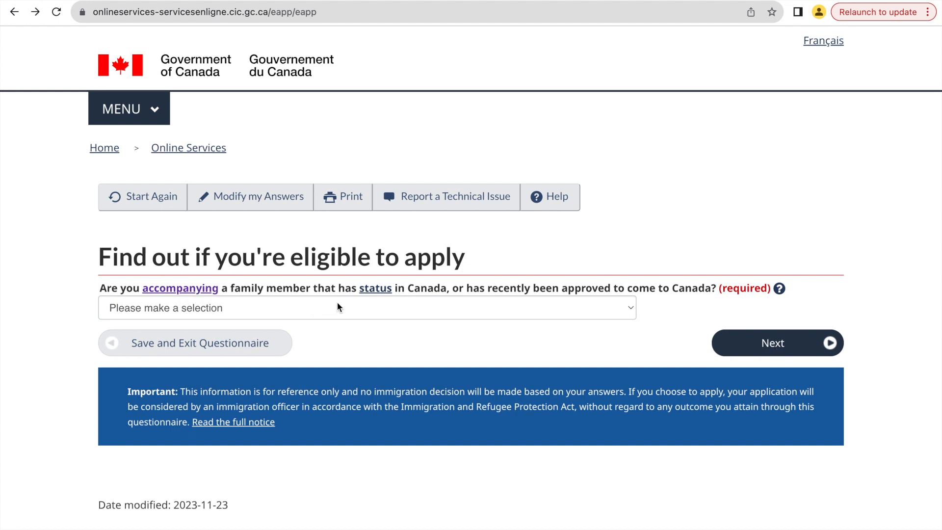
Answer No to accompanying a family member who has status or was recently approved to come to Canada, and continue.
left_click(411, 315)
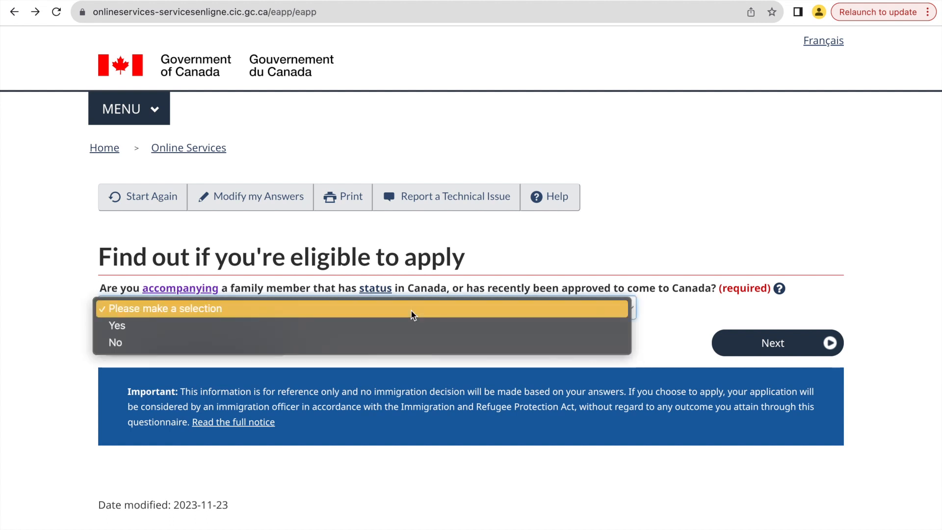
left_click(408, 342)
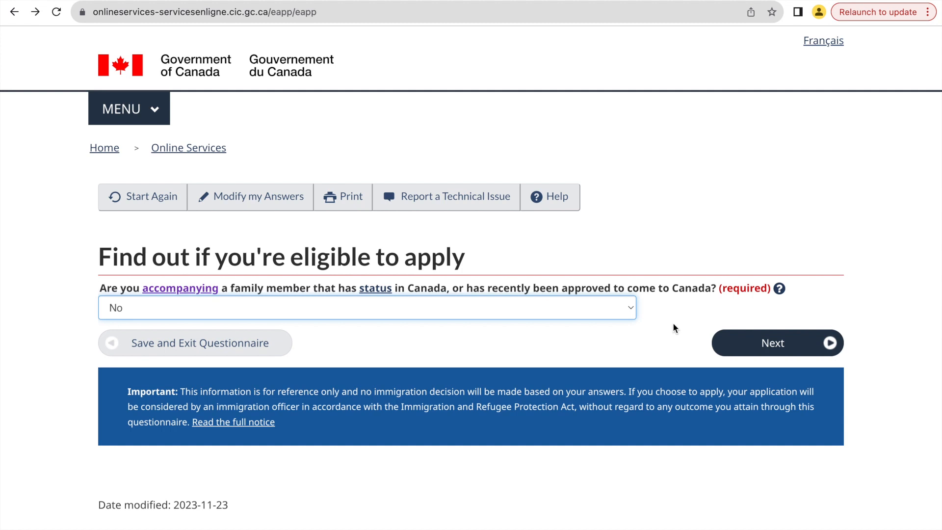
left_click(771, 345)
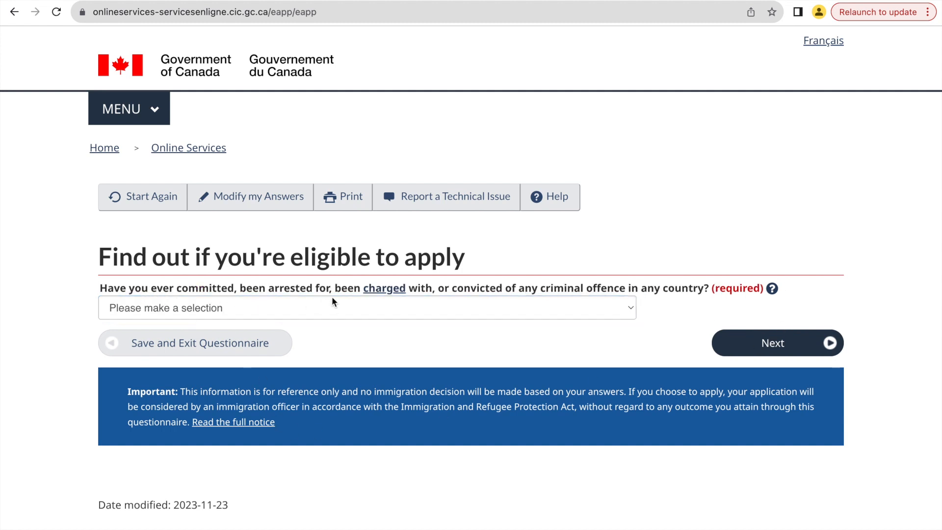
Answer No to ever having committed, been arrested for, charged with or convicted of a criminal offence, and continue.
left_click(463, 307)
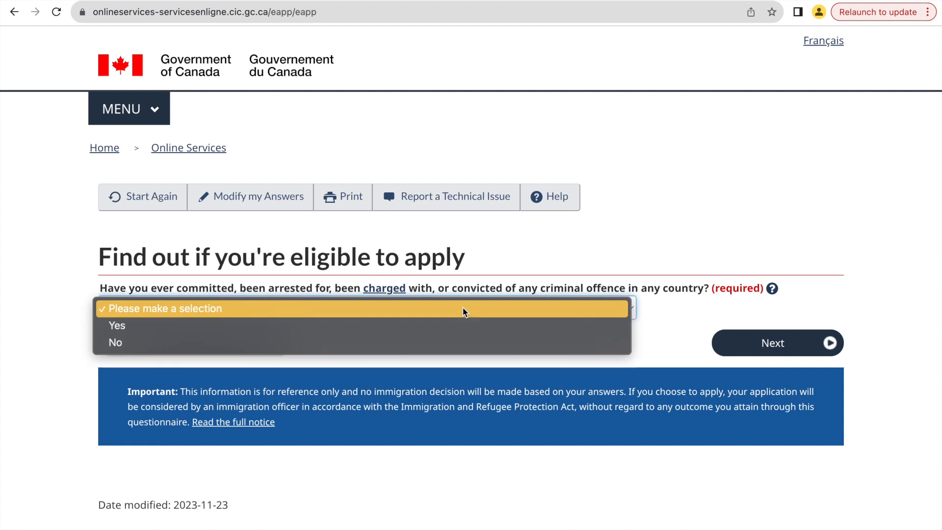
left_click(459, 336)
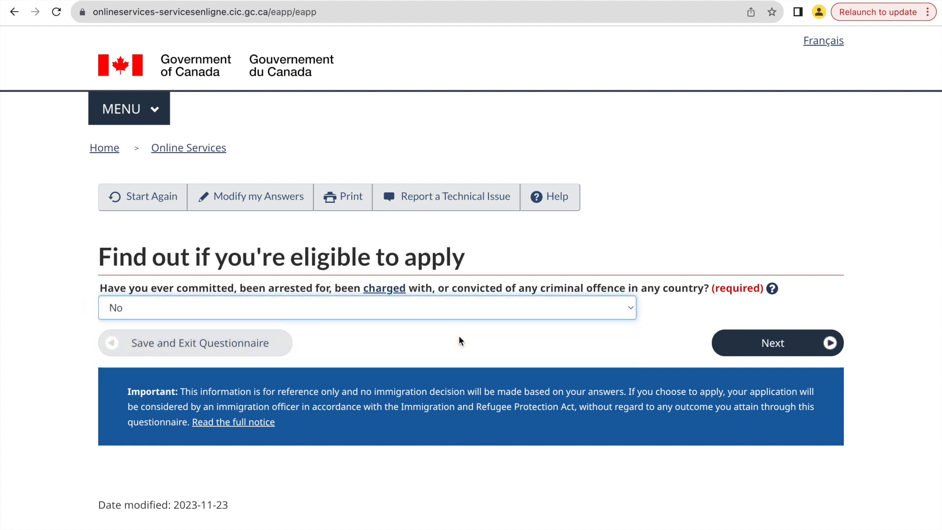
left_click(755, 346)
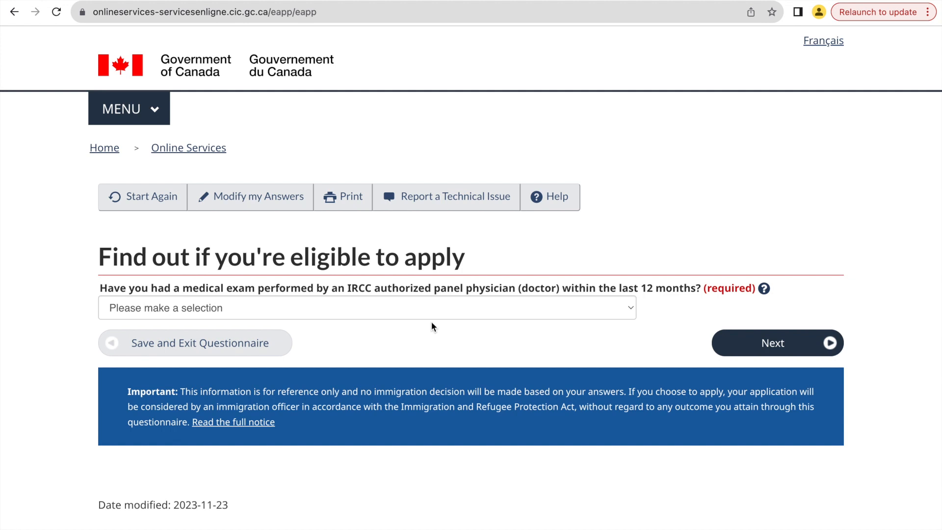
Answer Yes to having had a medical exam by an IRCC authorized panel physician within the last 12 months, and continue.
left_click(410, 314)
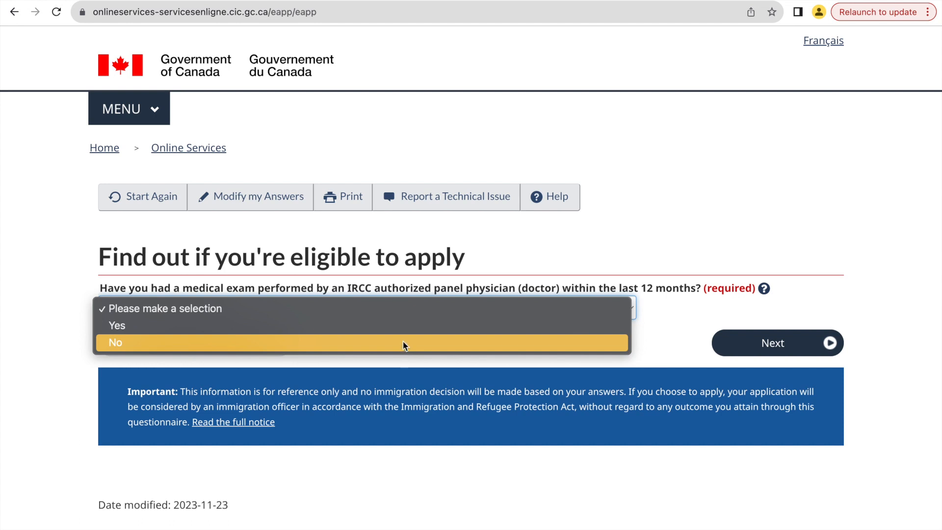
left_click(410, 333)
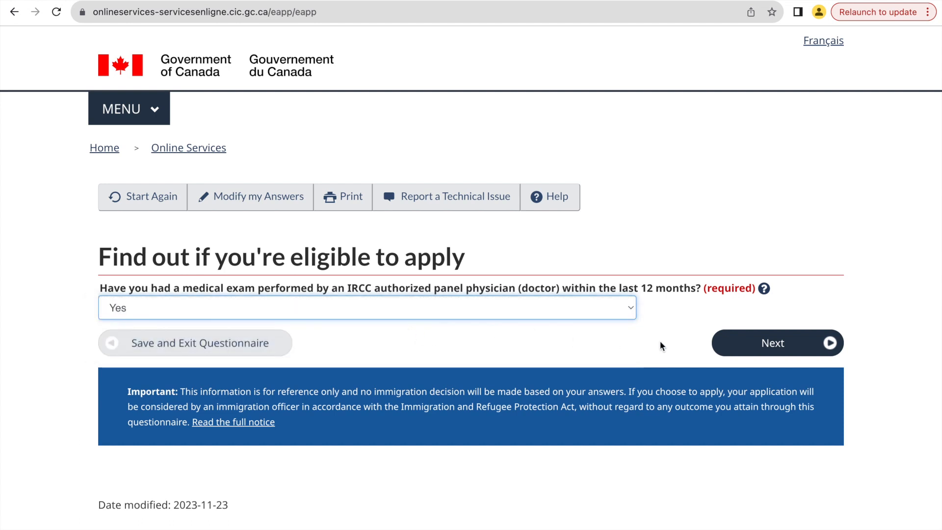
left_click(736, 352)
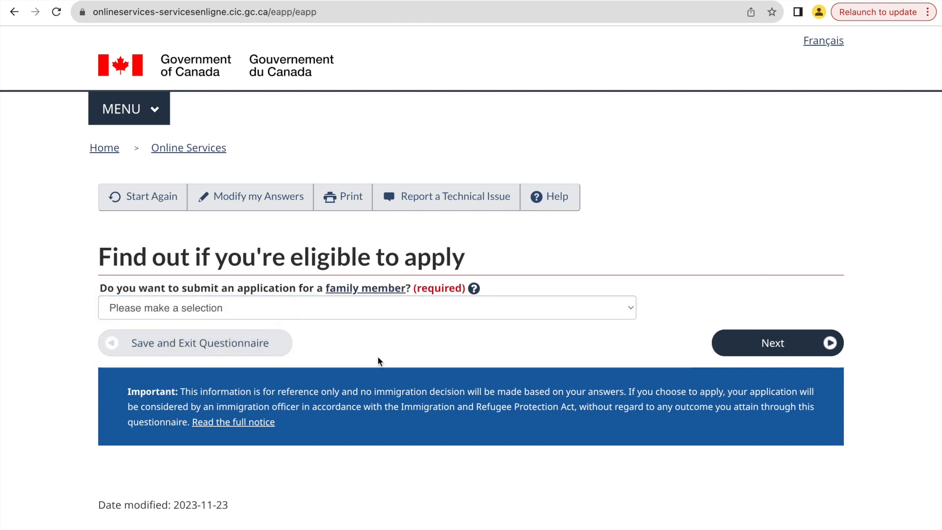
Answer Yes to submitting an application for a family member and continue past the notice about starting with the spouse.
left_click(376, 308)
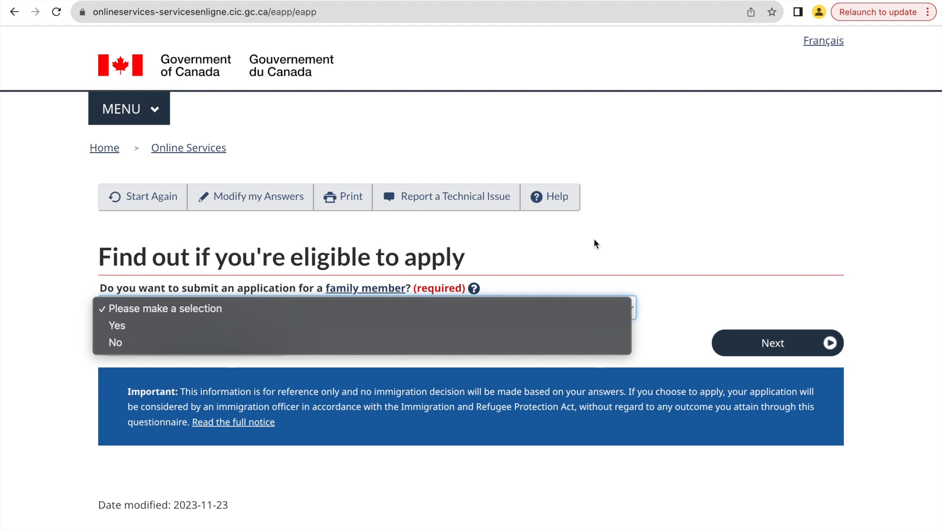
left_click(141, 328)
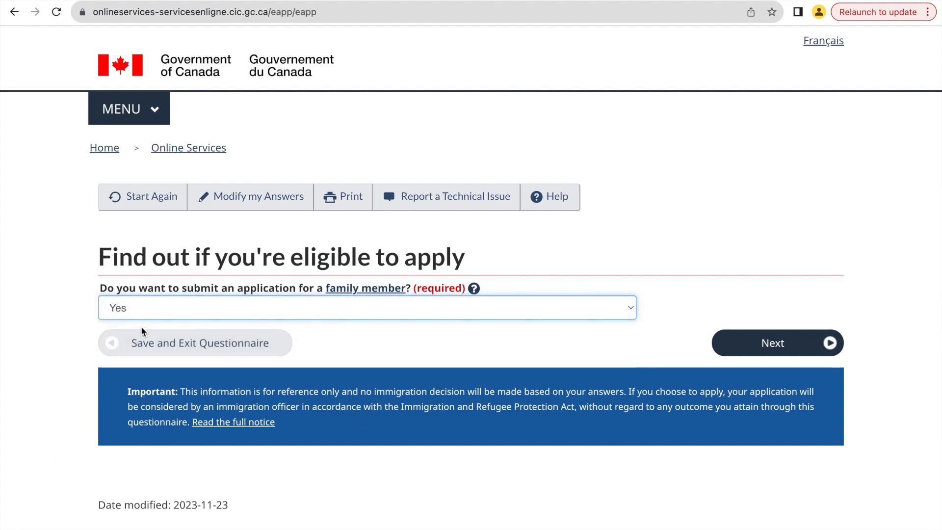
left_click(782, 342)
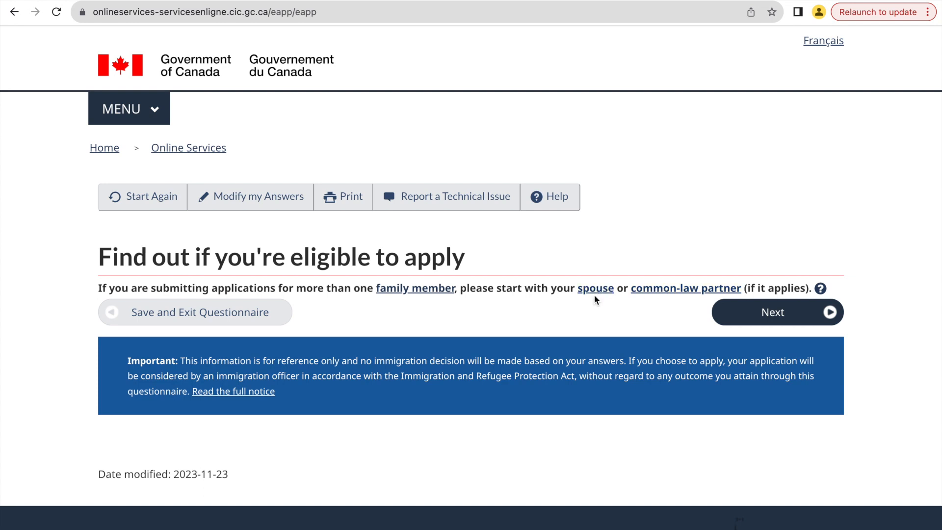
left_click(744, 317)
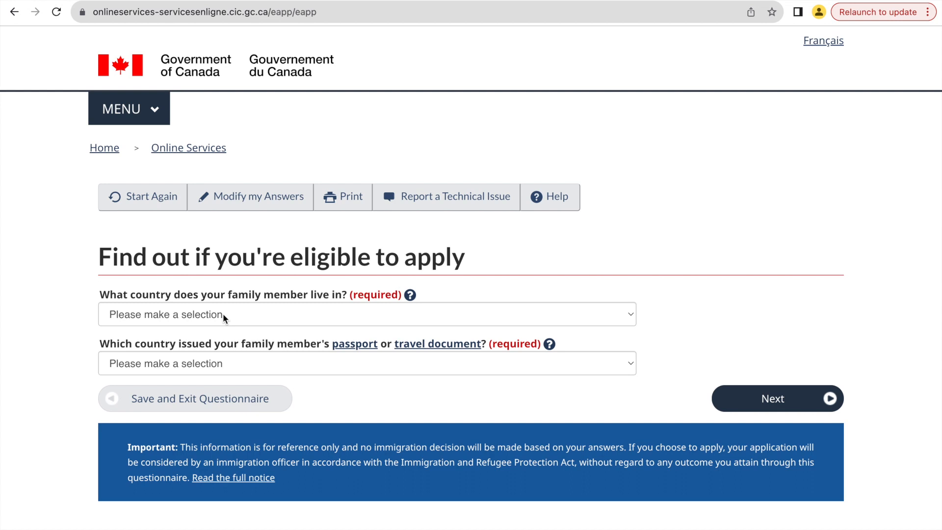
Set the country where the family member lives to India.
left_click(253, 314)
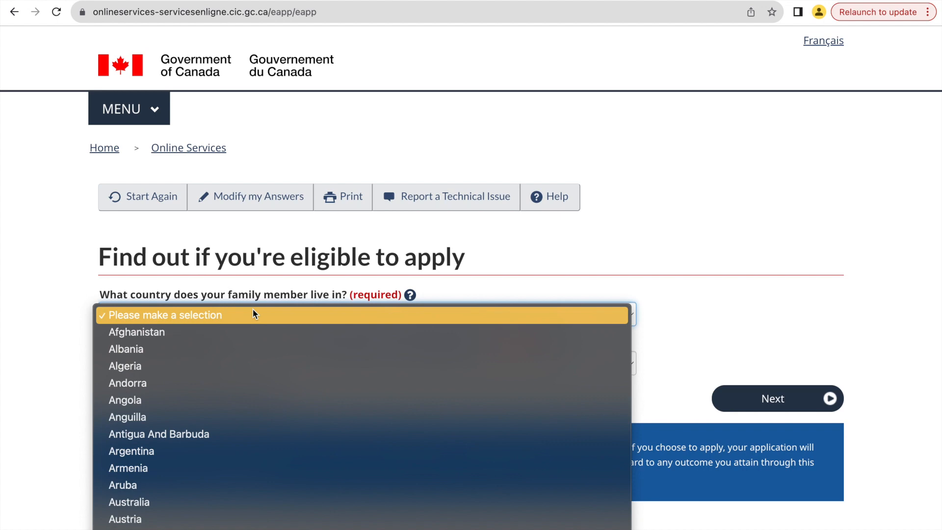
type("in")
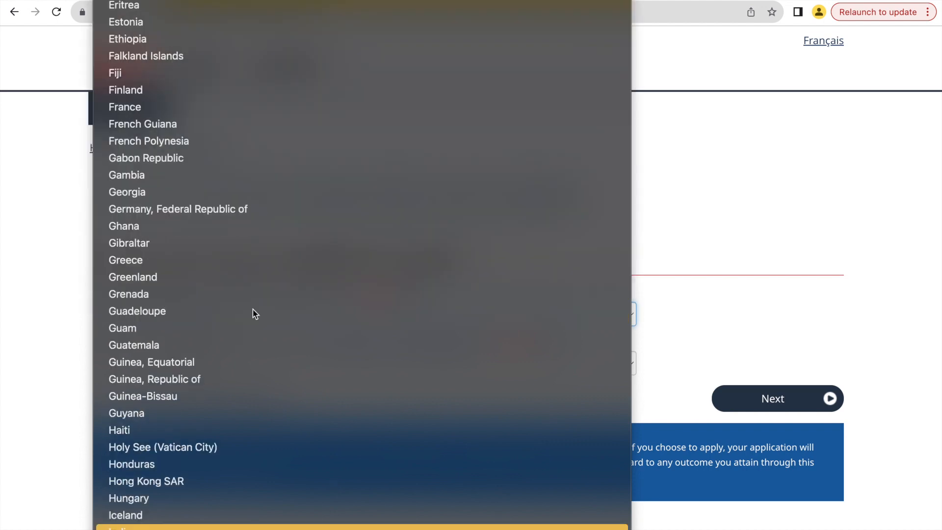
key("Return")
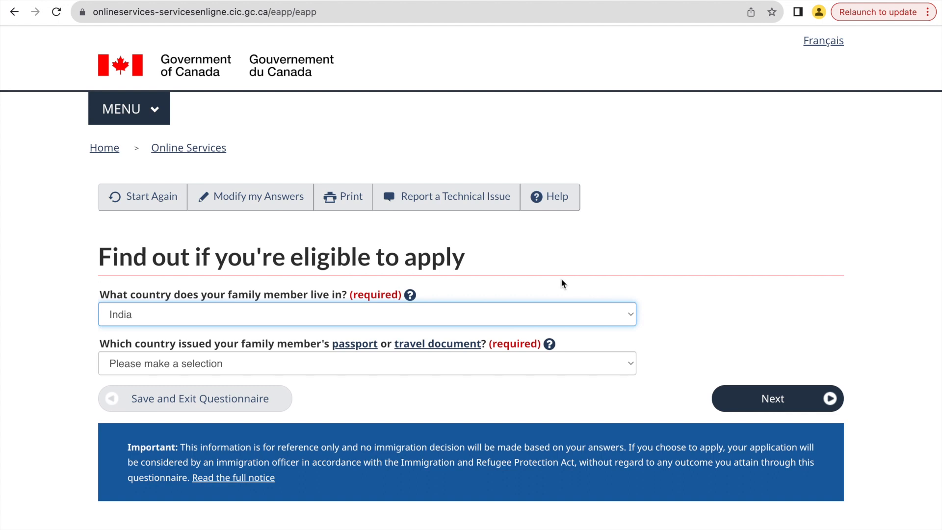
Set the country that issued the family member's passport or travel document to IND (India), and continue.
scroll(561, 283, "down", 1)
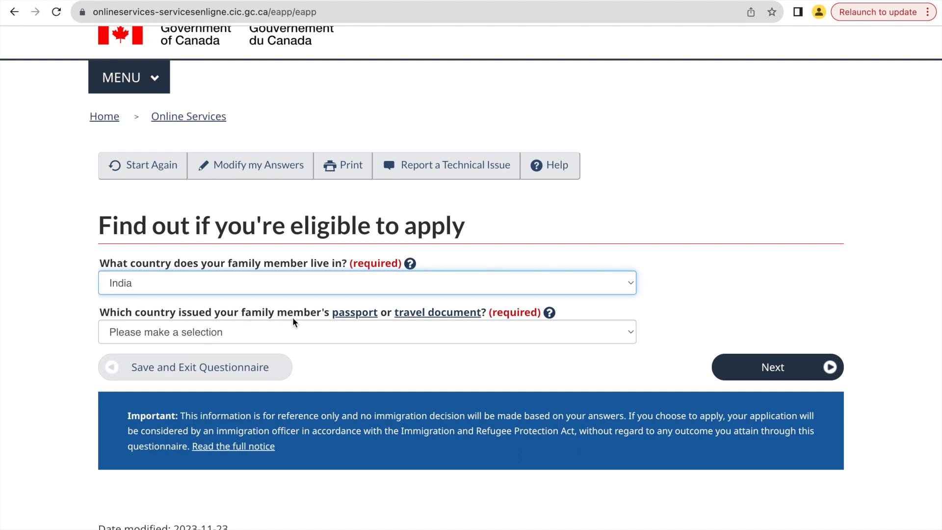
left_click(360, 337)
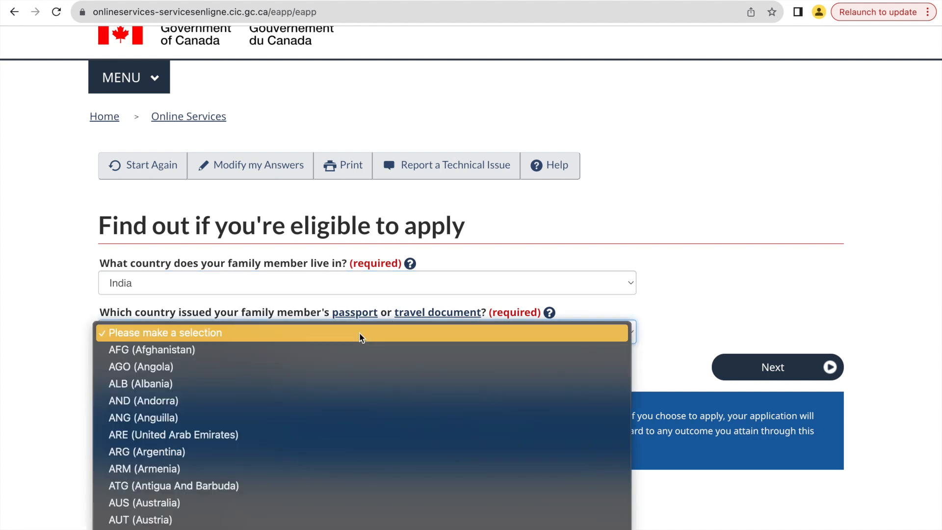
key("i")
key("n")
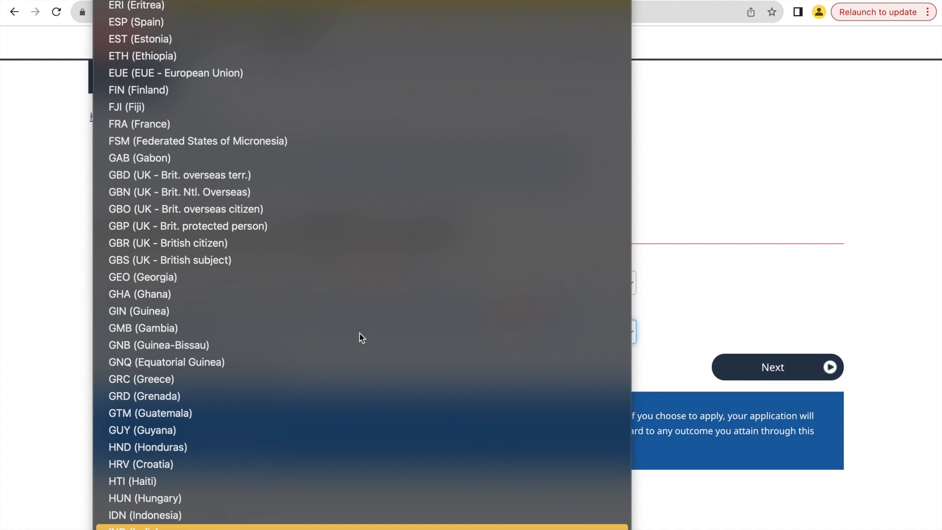
key("Return")
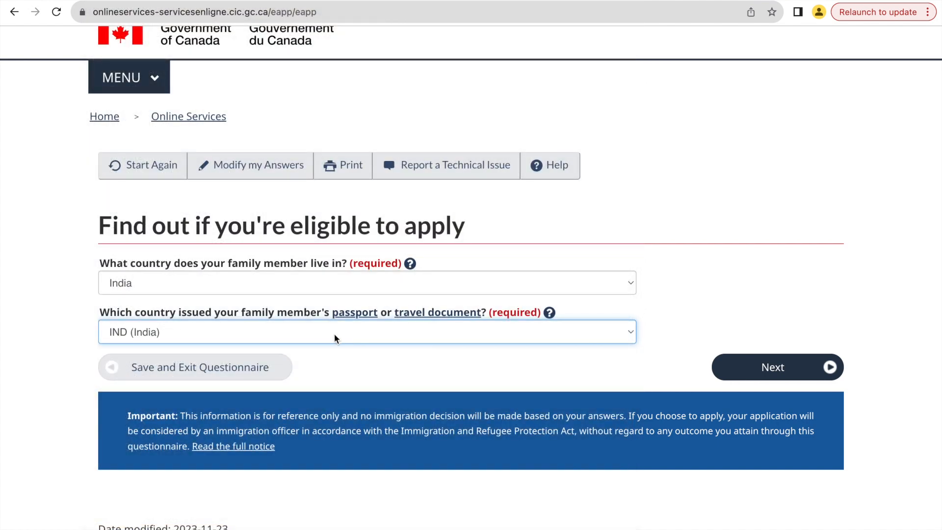
left_click(770, 368)
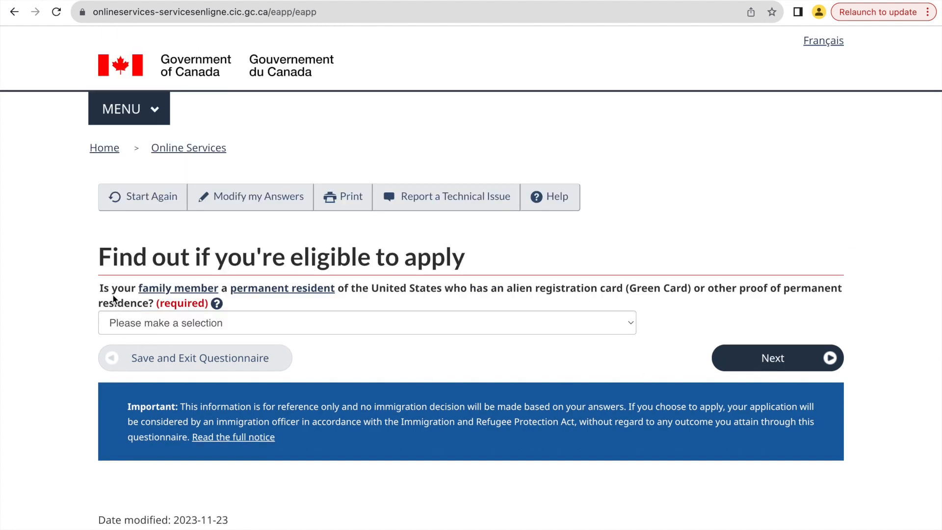
Answer No to the family member being a permanent resident of the United States, and continue.
left_click(383, 318)
left_click(358, 364)
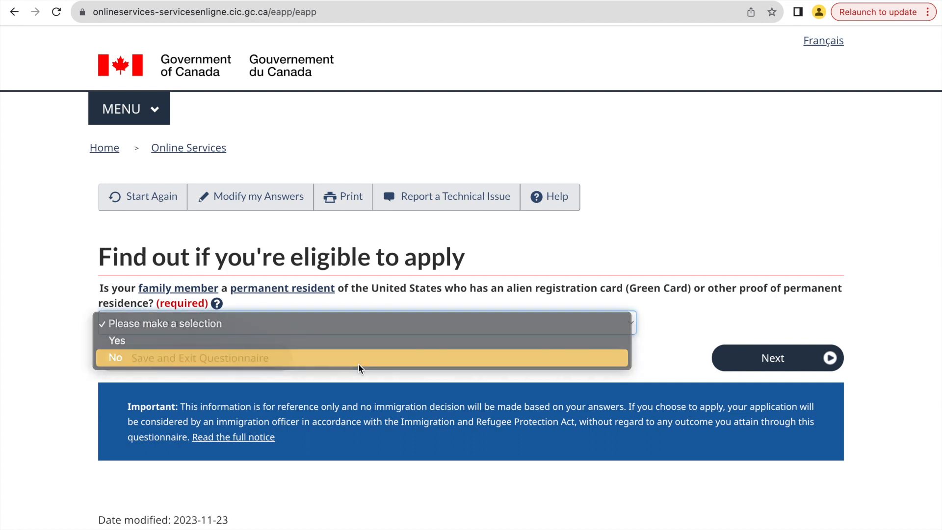
left_click(749, 365)
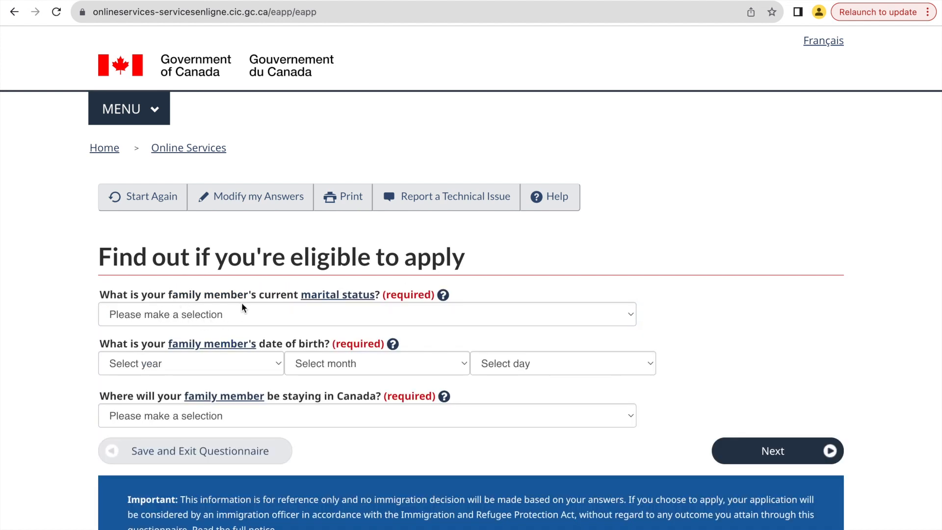
Set the family member's marital status to Never Married/Single and enter the family member's date of birth.
left_click(307, 319)
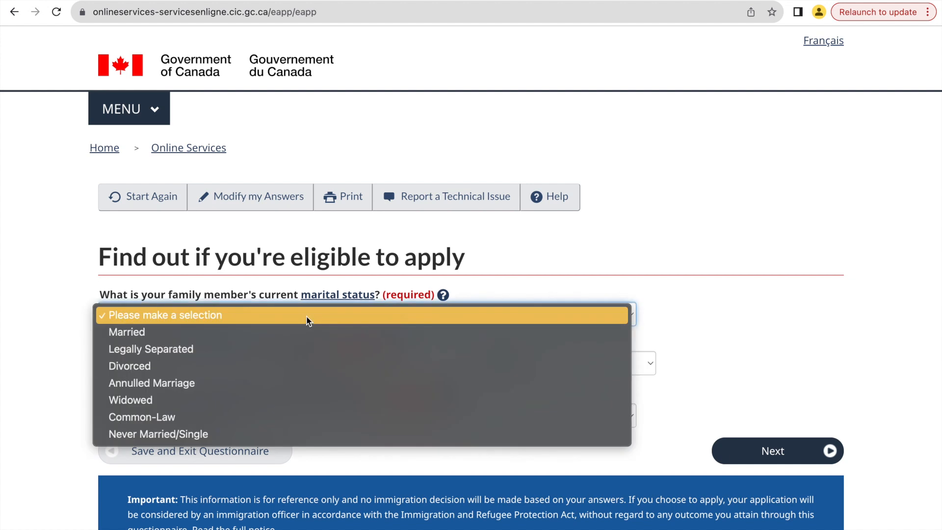
left_click(251, 428)
scroll(378, 317, "down", 2)
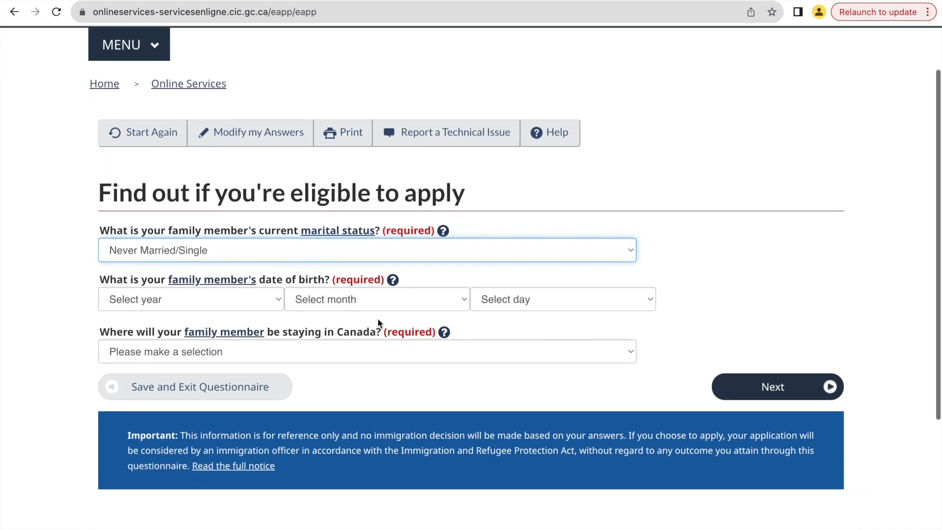
left_click(232, 293)
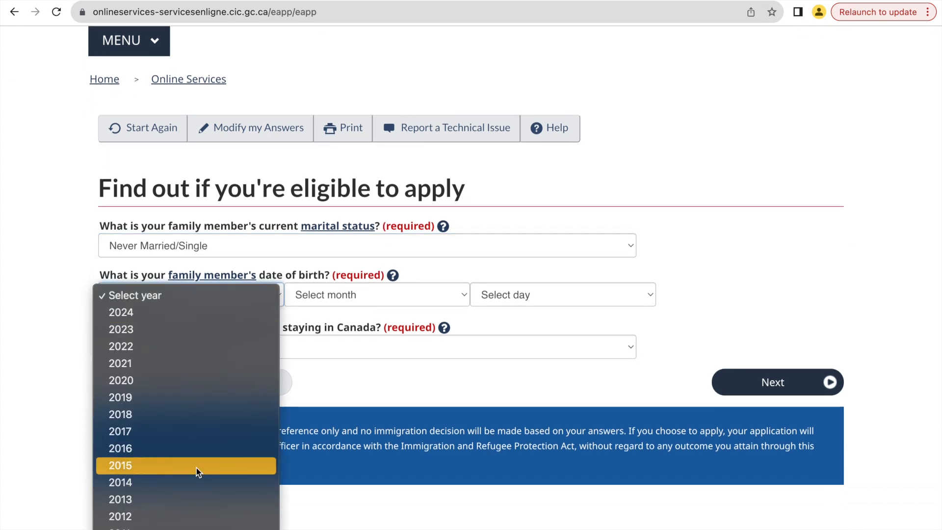
left_click(388, 311)
left_click(387, 293)
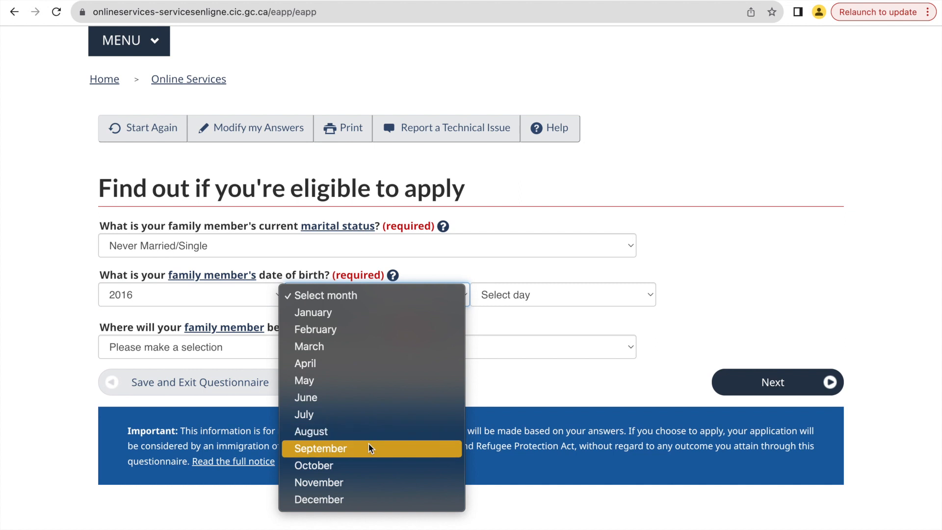
left_click(373, 429)
left_click(524, 297)
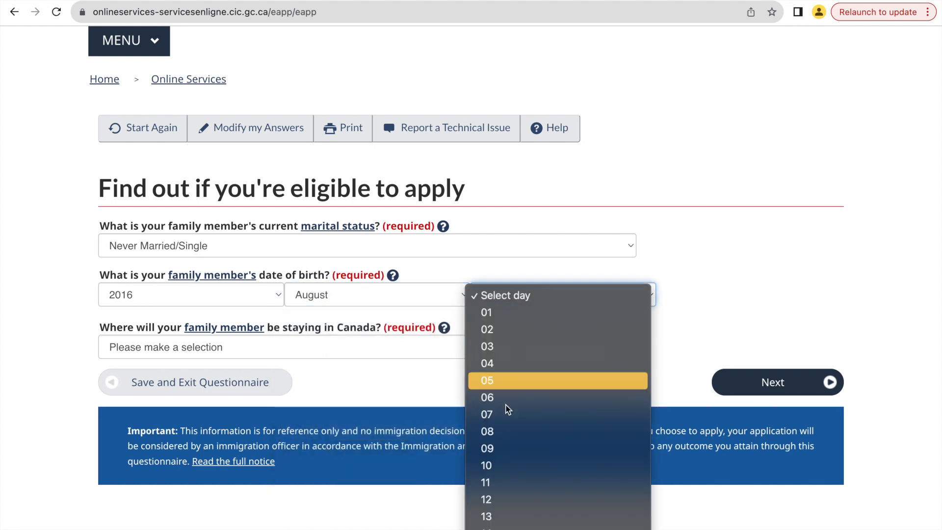
left_click(498, 431)
Set where the family member will be staying in Canada to Ontario, and continue.
scroll(572, 284, "down", 1)
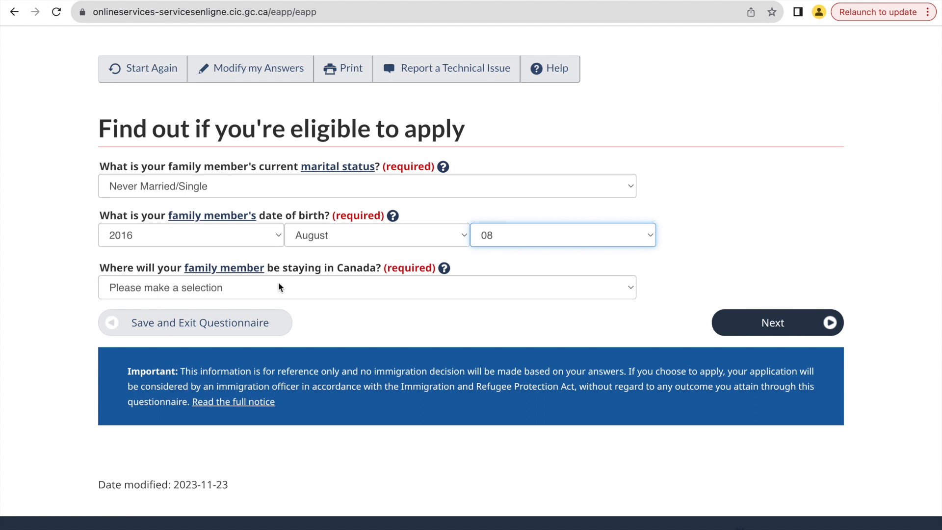
left_click(318, 290)
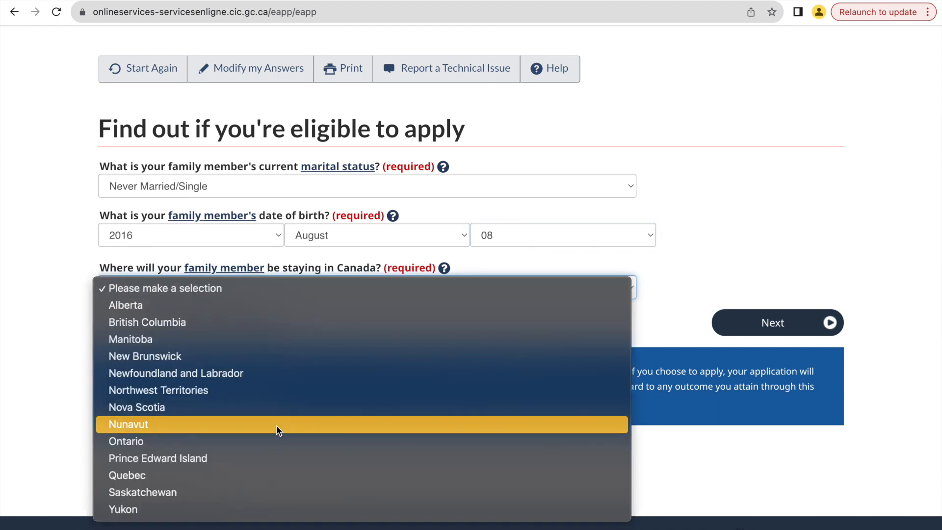
left_click(276, 441)
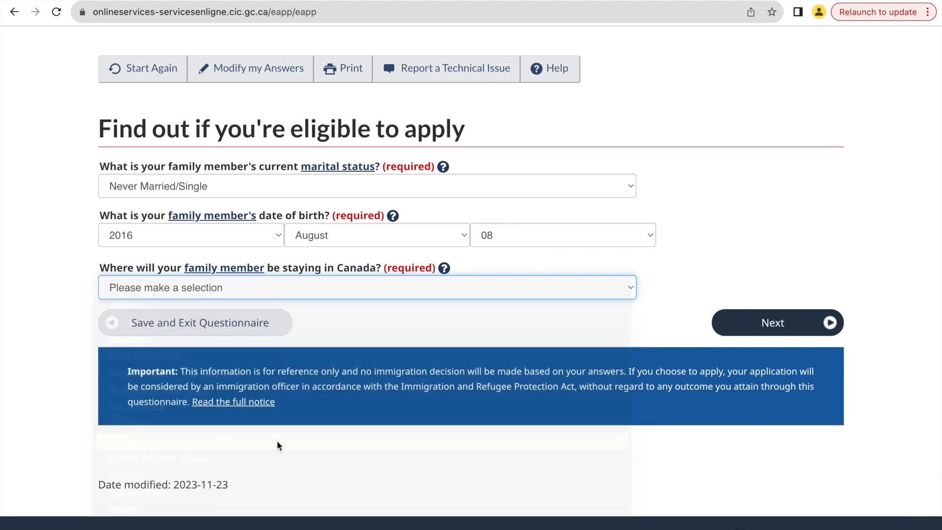
left_click(752, 323)
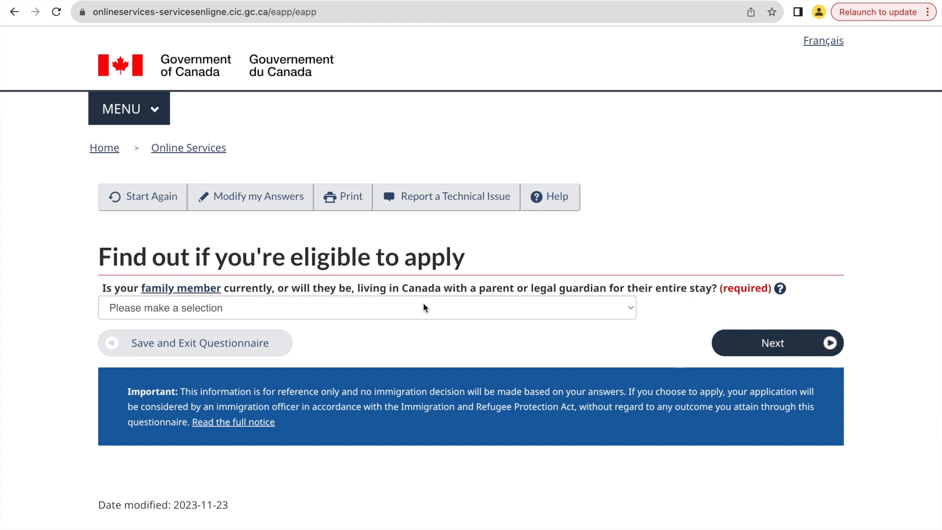
Answer Yes to the family member living in Canada with a parent or legal guardian for the entire stay, and continue.
left_click(445, 307)
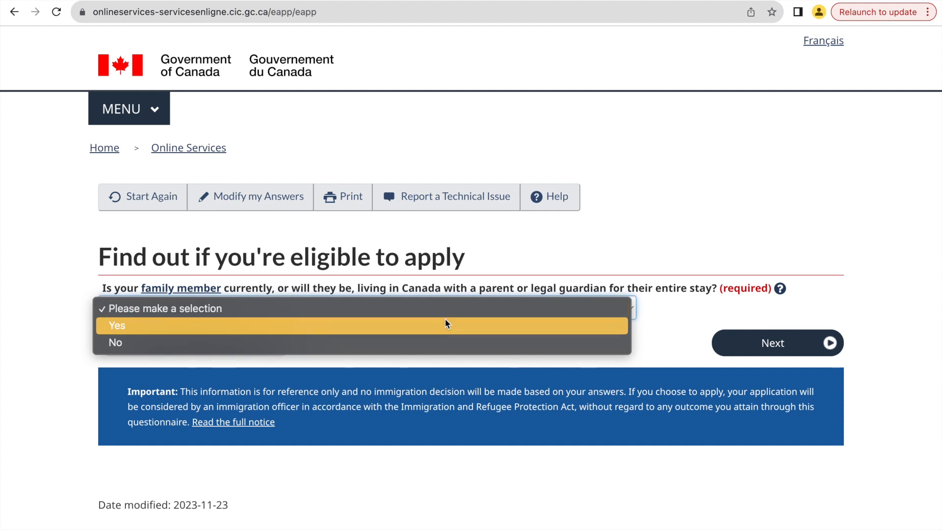
left_click(445, 325)
left_click(792, 347)
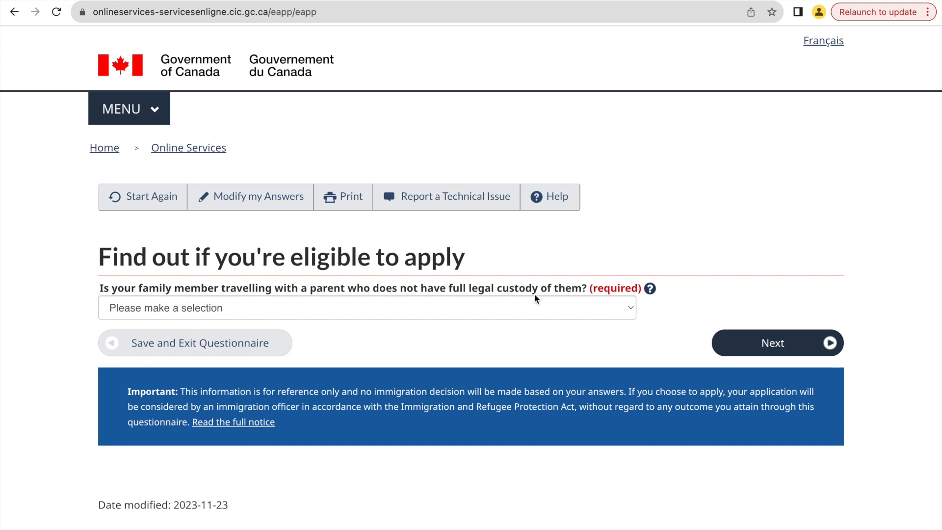
Answer No to the family member travelling with a parent who does not have full legal custody, and continue.
left_click(500, 311)
left_click(481, 343)
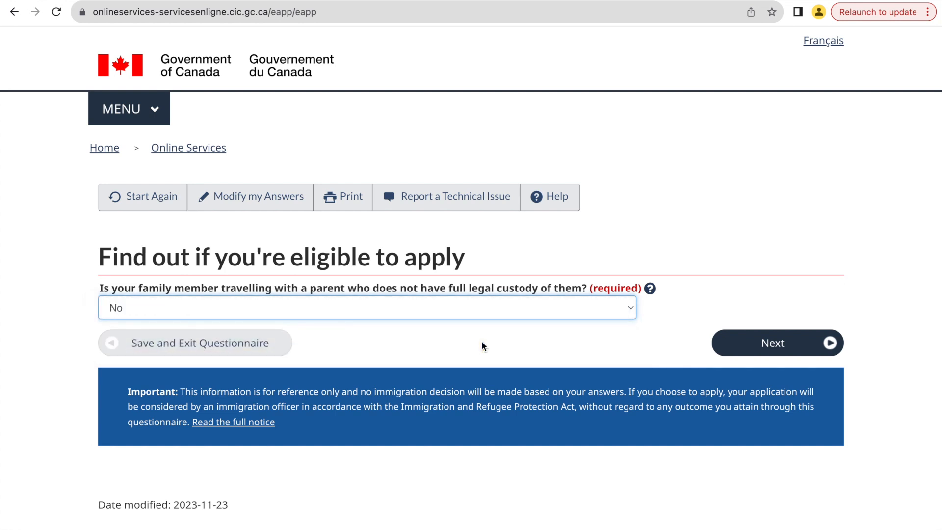
left_click(565, 309)
left_click(565, 309)
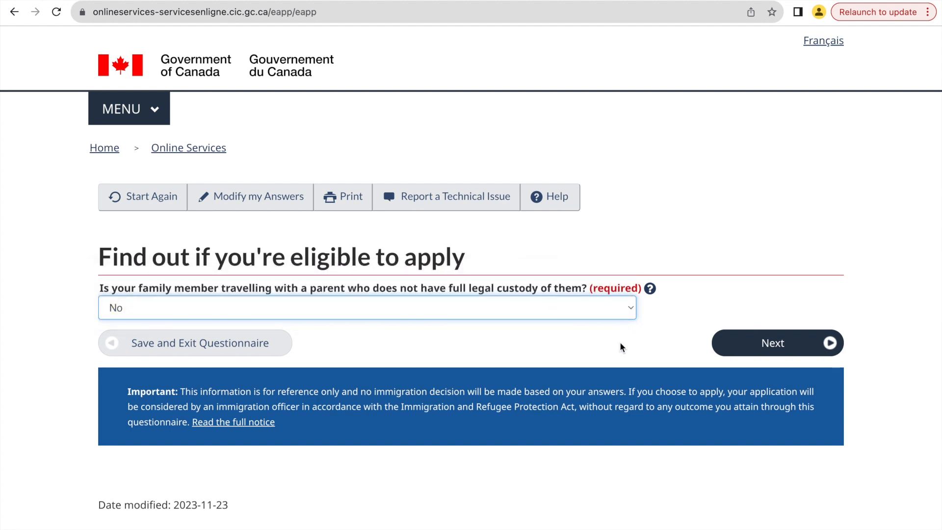
left_click(761, 344)
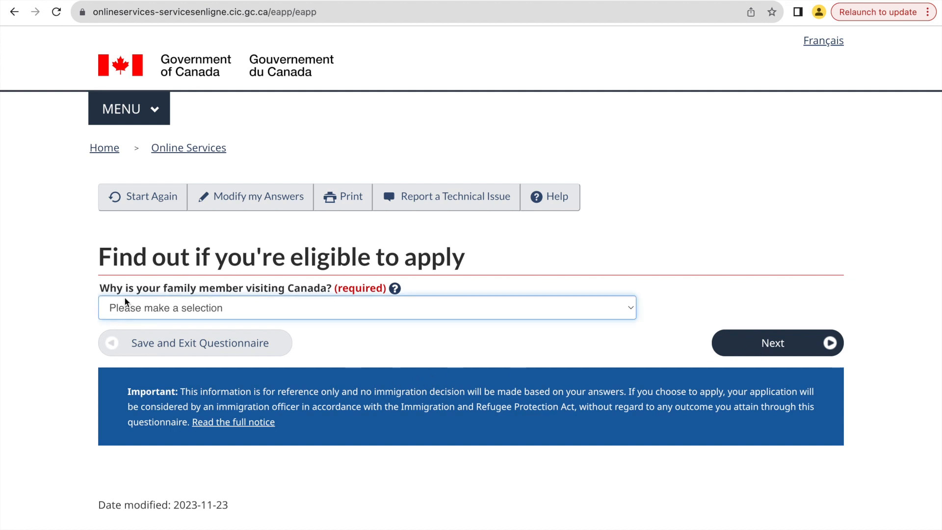
Set the family member's reason for visiting Canada to Visit - All other types, and continue.
left_click(281, 307)
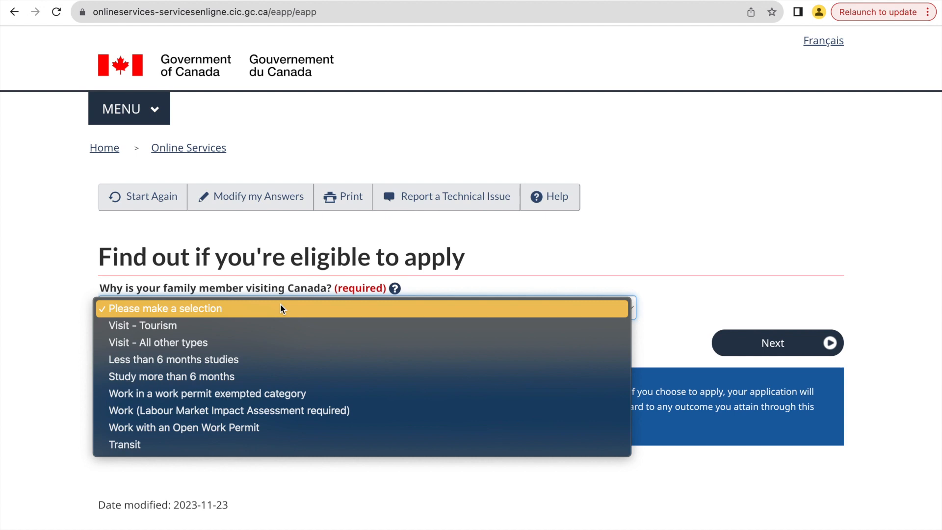
left_click(278, 347)
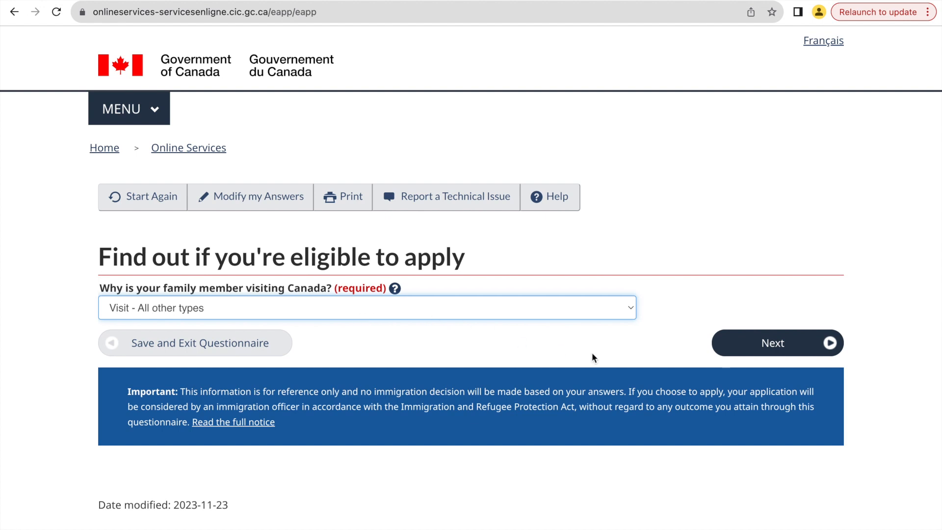
left_click(751, 346)
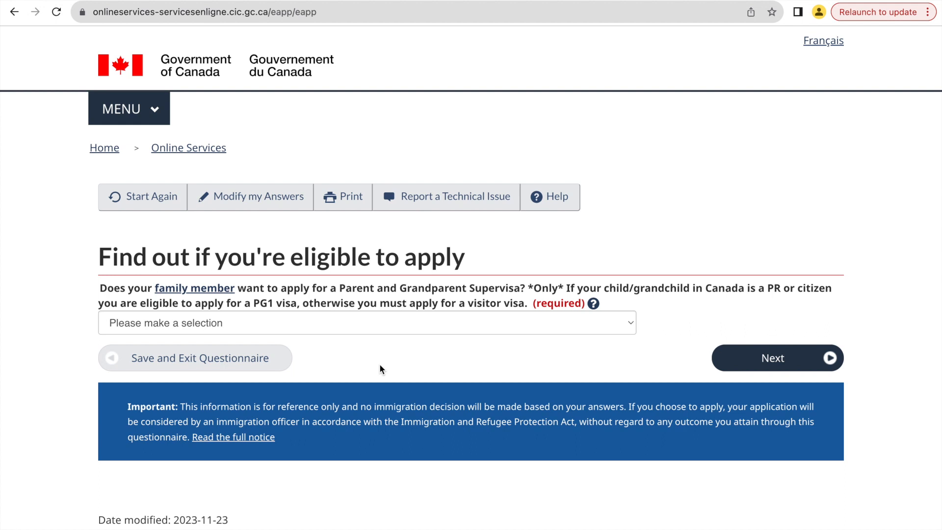
Answer No to the family member applying for a Parent and Grandparent Supervisa, and continue.
left_click(384, 330)
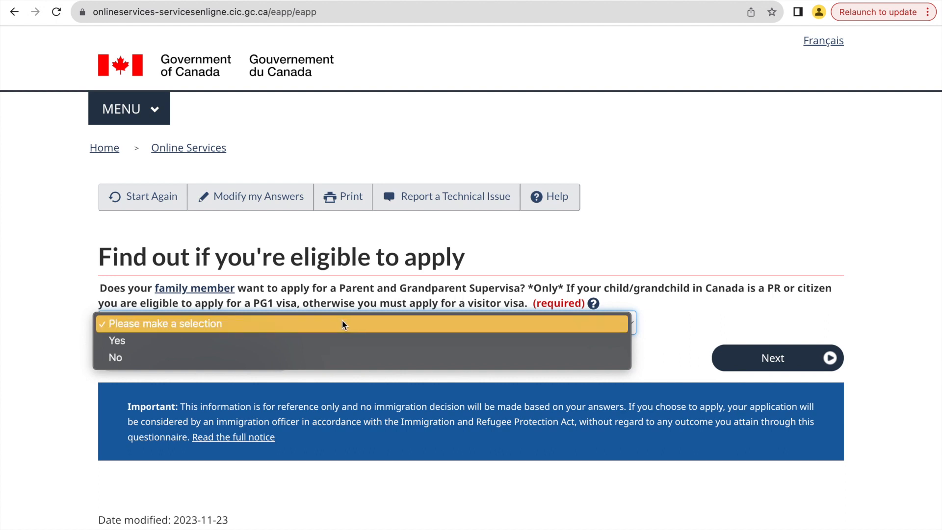
left_click(264, 362)
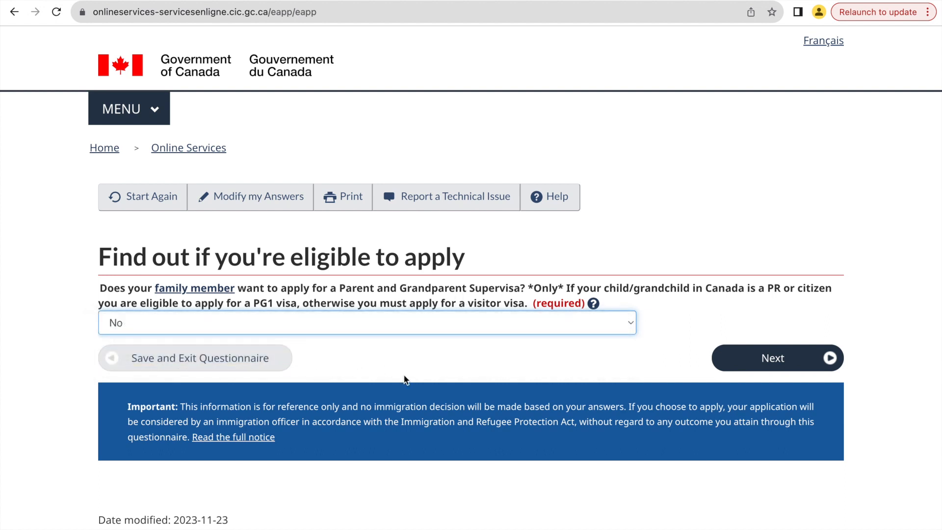
left_click(772, 358)
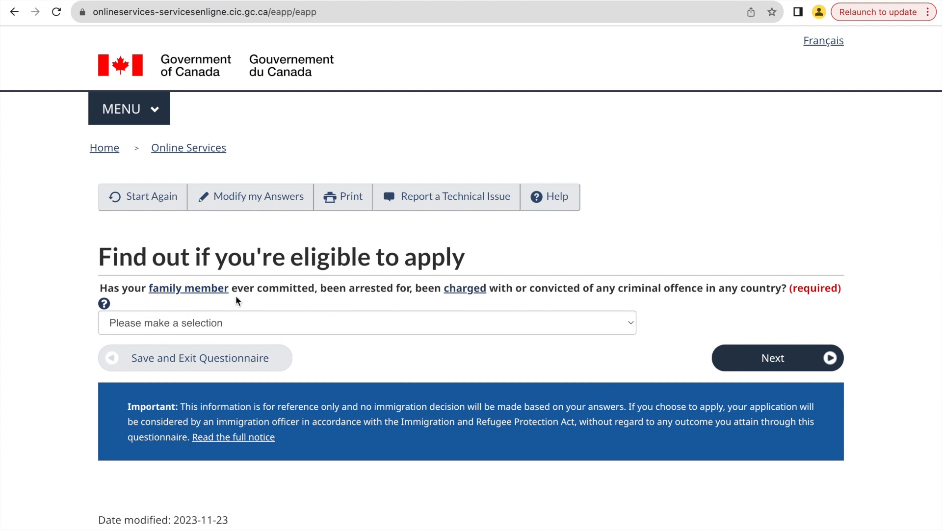
Answer No to the family member ever having committed, been arrested for, charged with or convicted of a criminal offence, and continue.
left_click(342, 327)
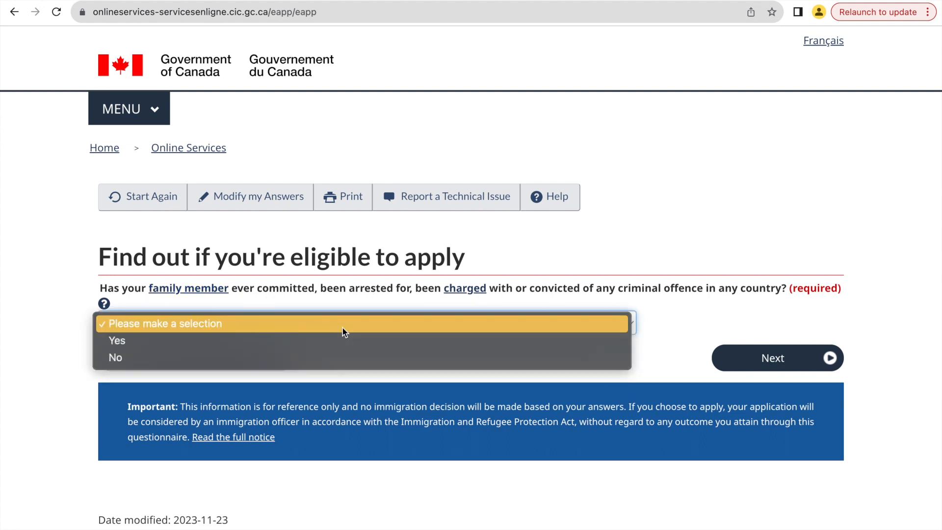
left_click(343, 363)
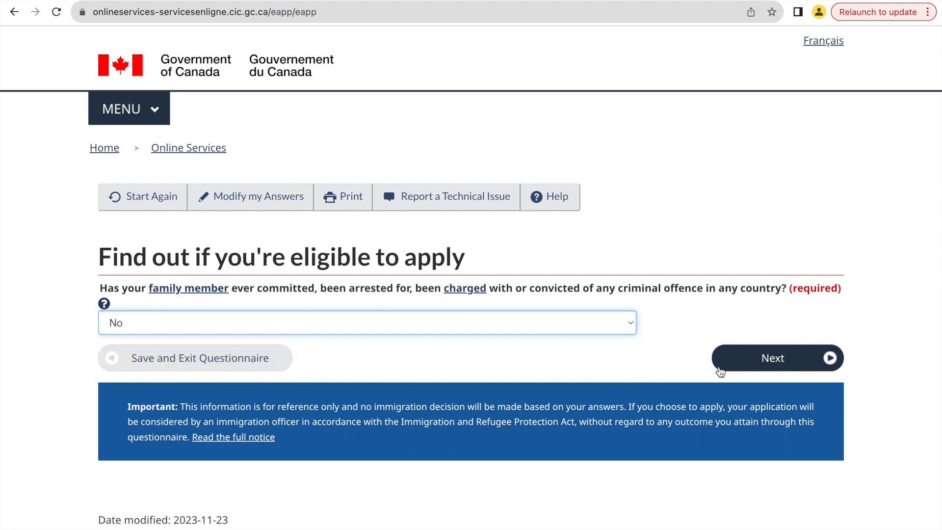
left_click(753, 360)
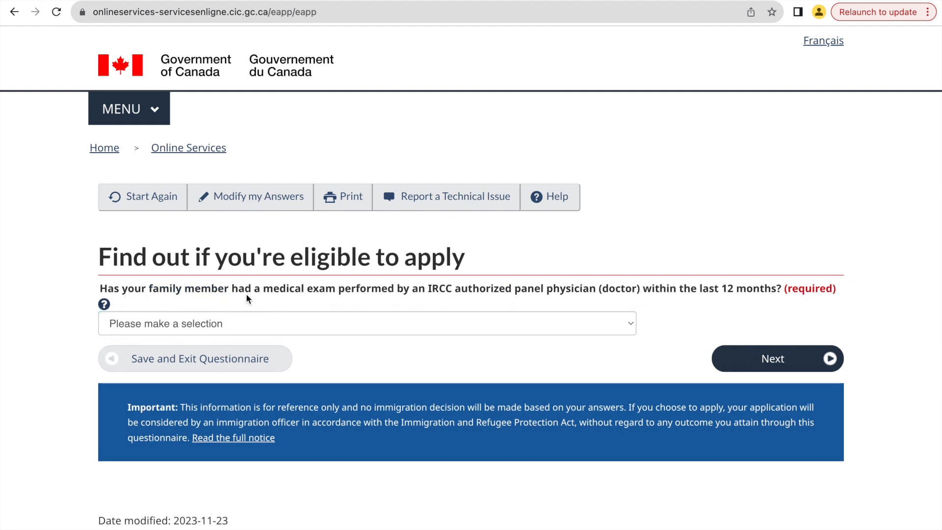
Answer Yes to the family member's medical exam within the last 12 months, then choose to pay their application fees, and continue.
left_click(387, 327)
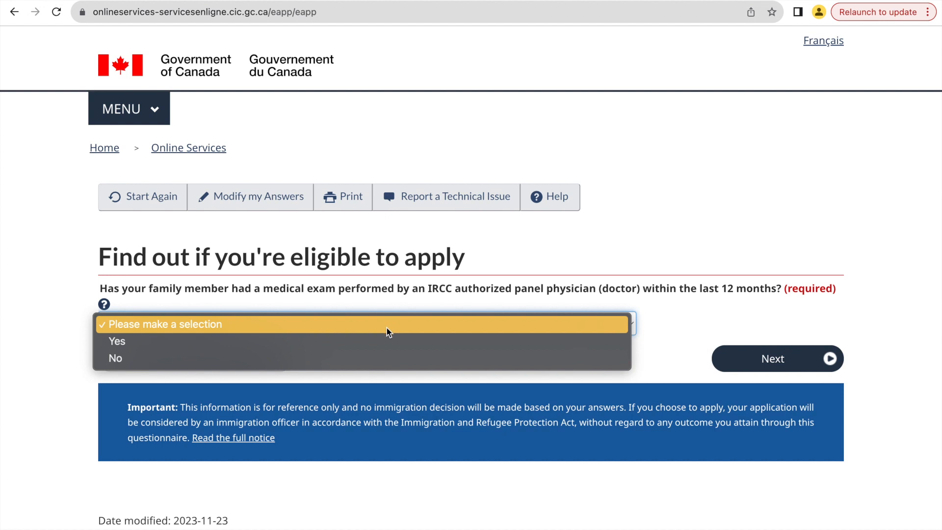
left_click(387, 342)
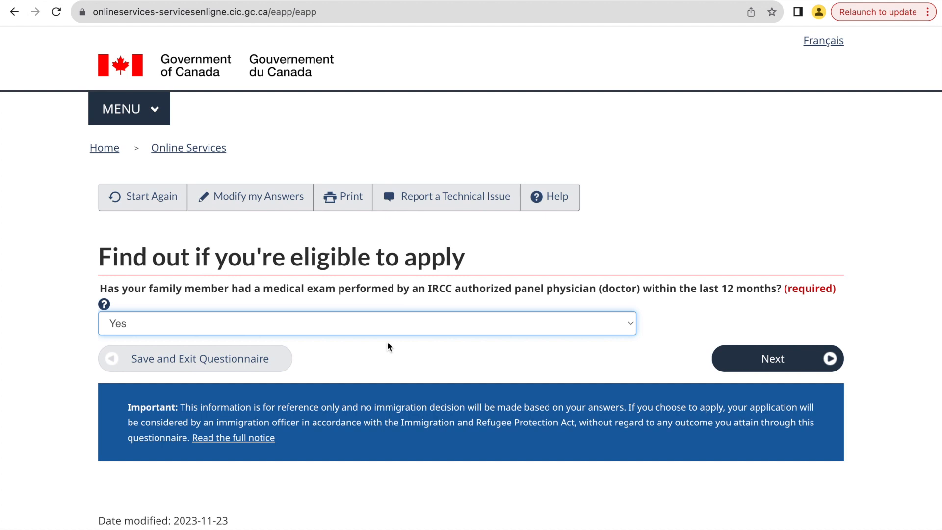
left_click(791, 363)
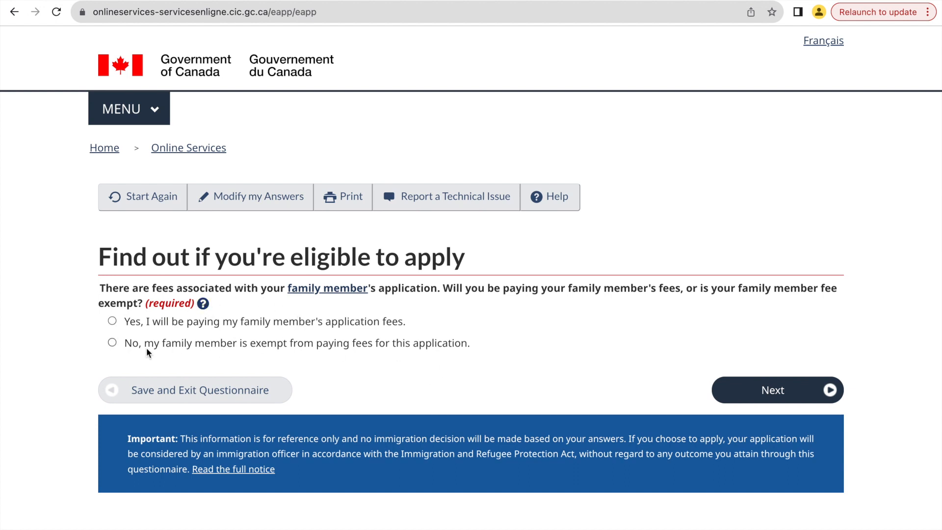
left_click(112, 322)
left_click(738, 390)
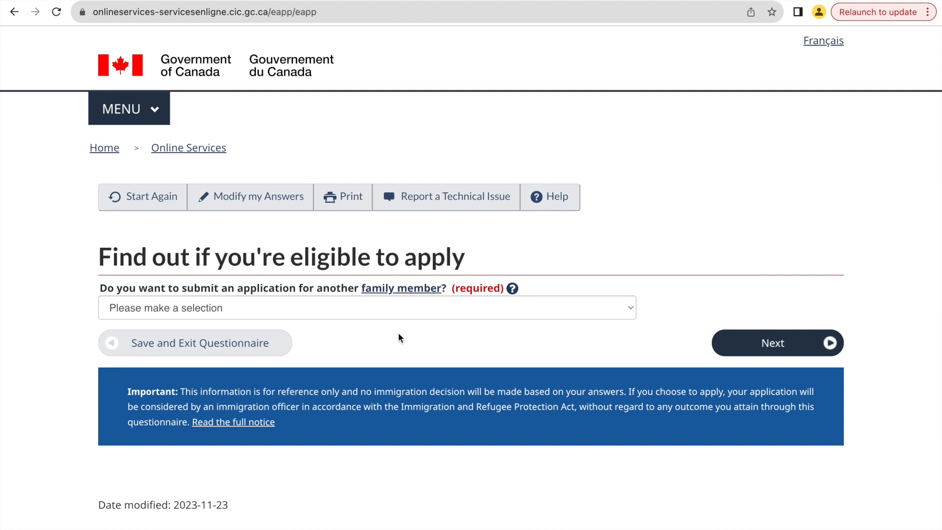
Answer No to submitting an application for another family member and No to giving someone access to the application, and continue.
left_click(398, 307)
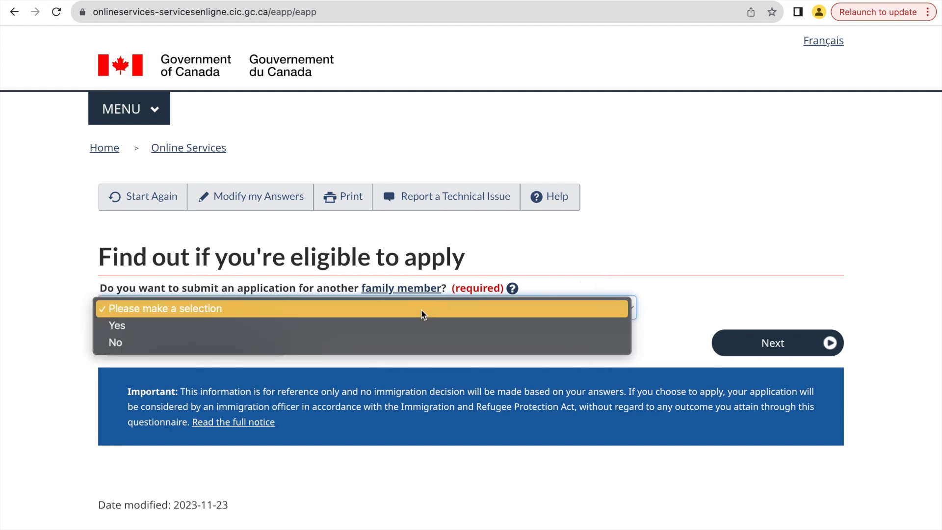
left_click(401, 344)
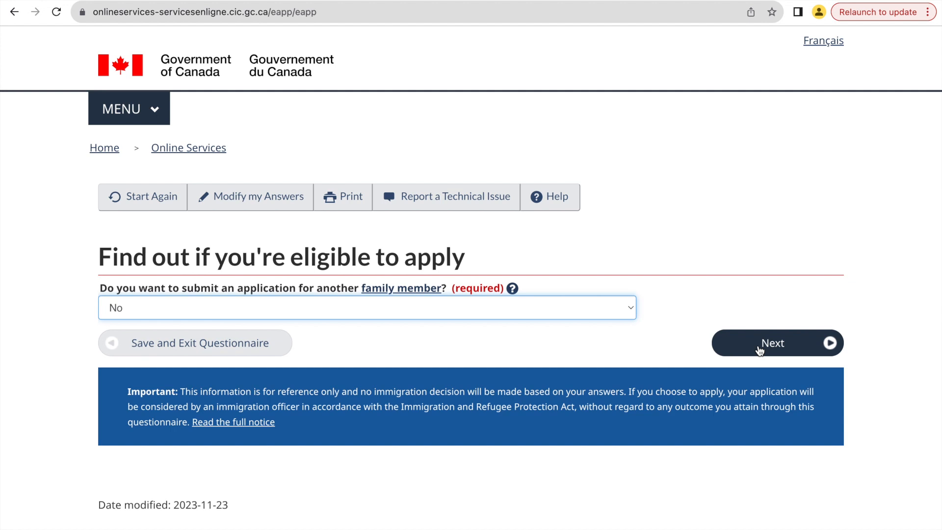
left_click(759, 349)
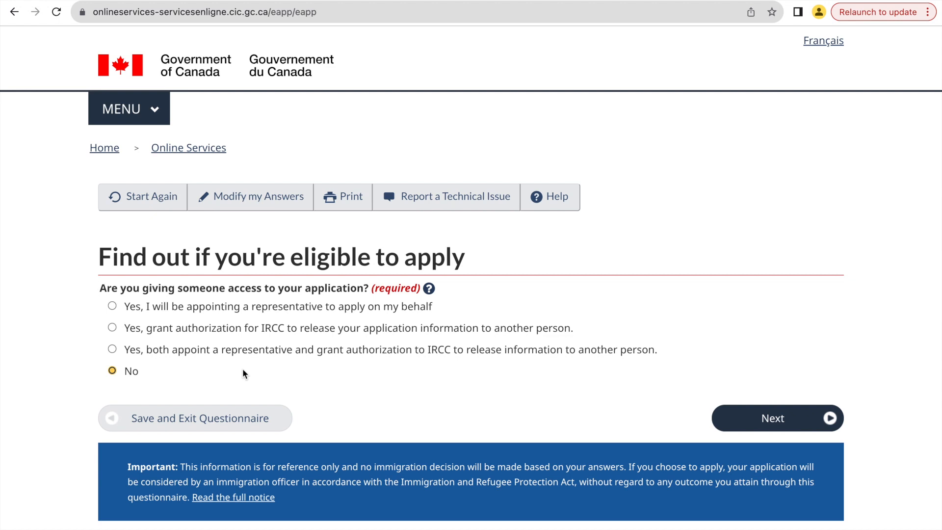
left_click(743, 420)
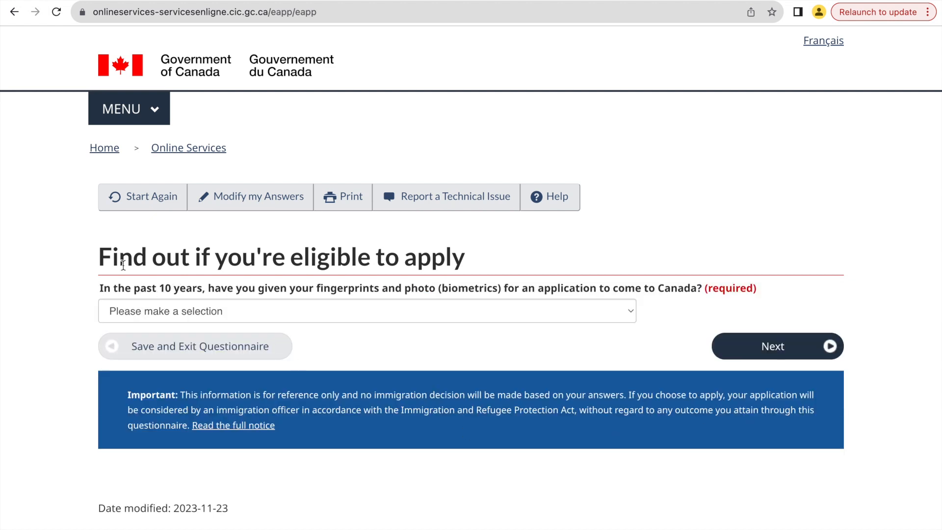
Answer No to having given biometrics in the past 10 years, then choose to pay the application fees, and continue.
left_click(364, 311)
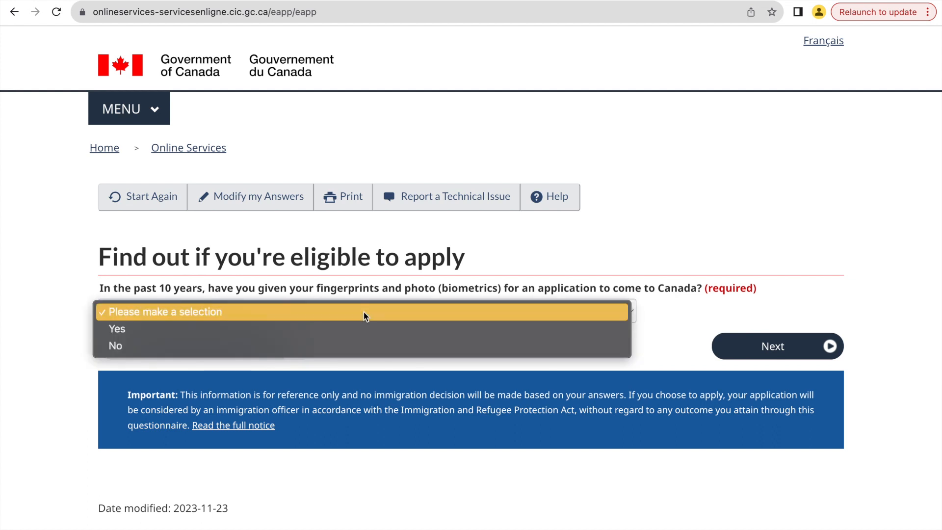
left_click(363, 345)
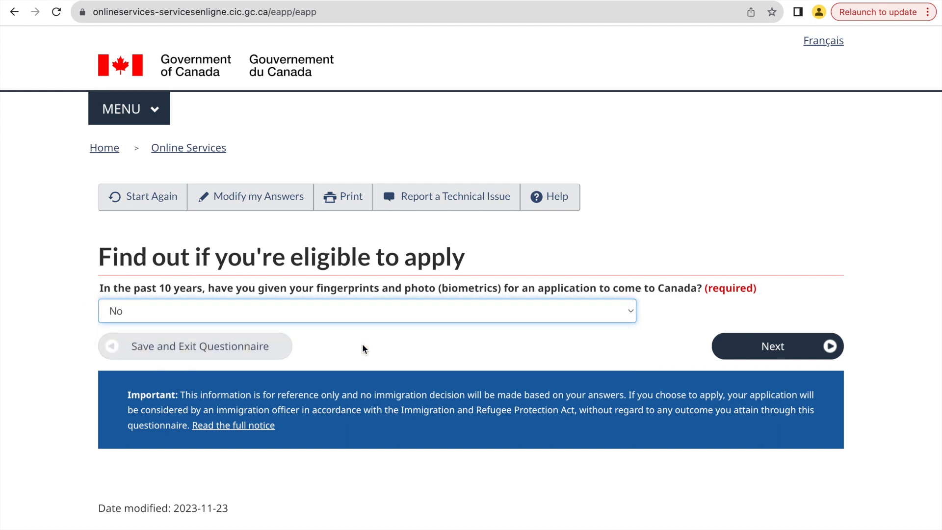
left_click(751, 351)
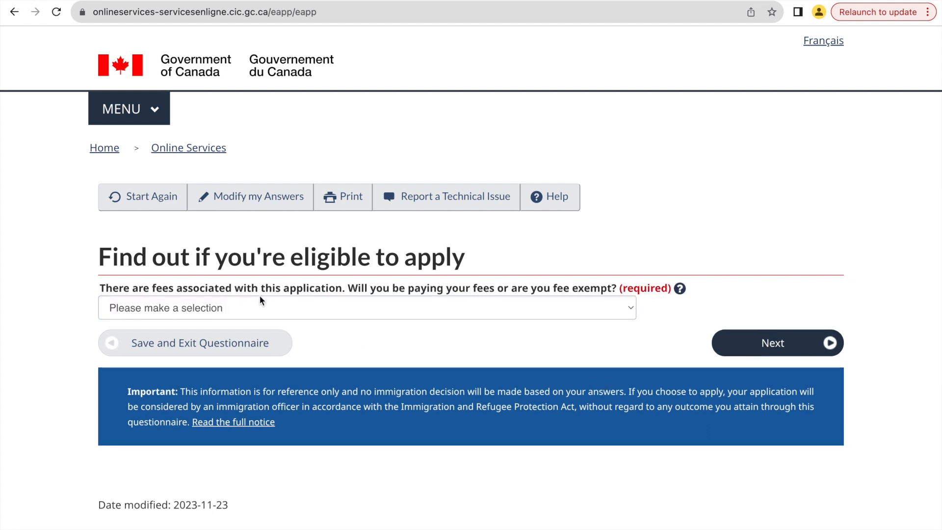
left_click(304, 306)
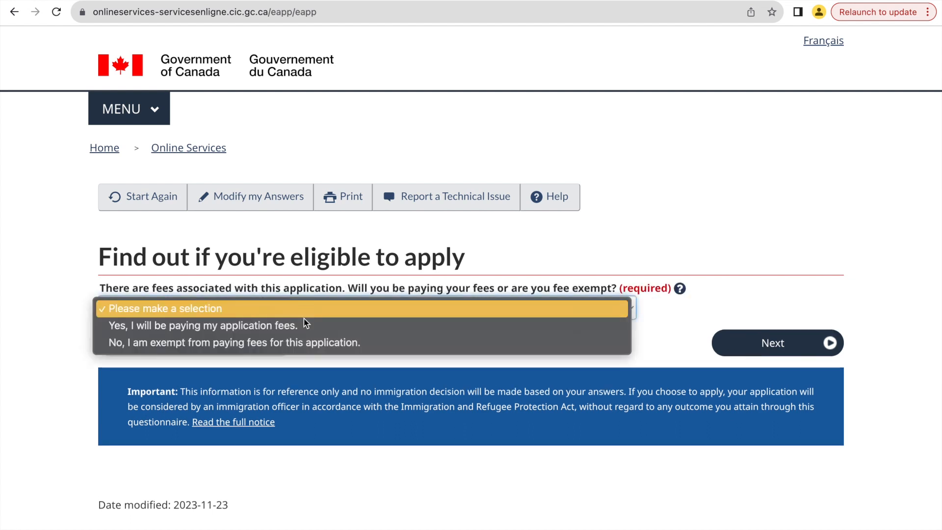
left_click(306, 326)
left_click(737, 343)
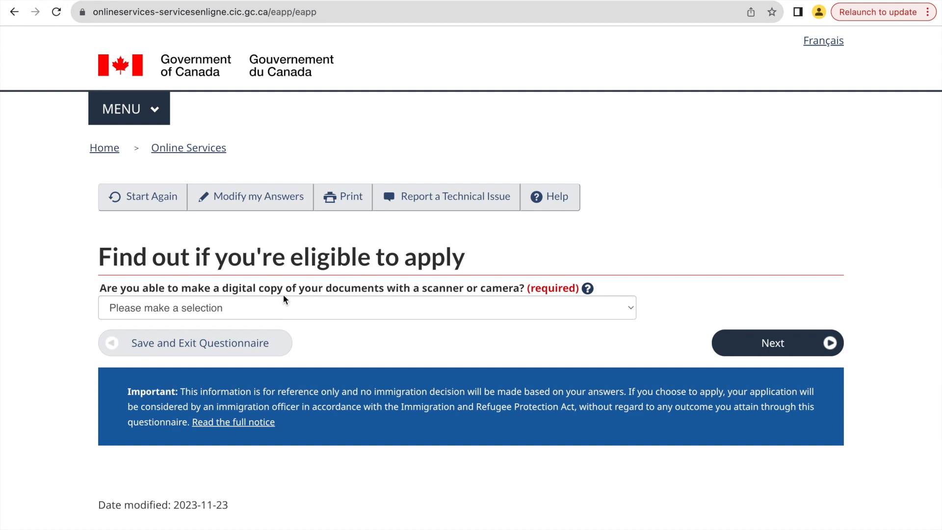
Answer Yes to making digital copies of the documents and Yes to paying the application fees online, and continue.
left_click(340, 307)
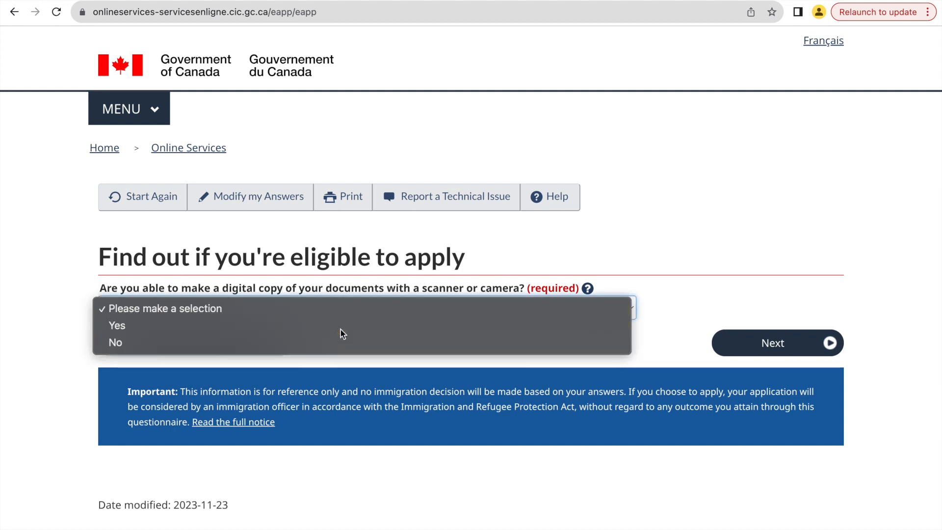
left_click(340, 328)
left_click(745, 351)
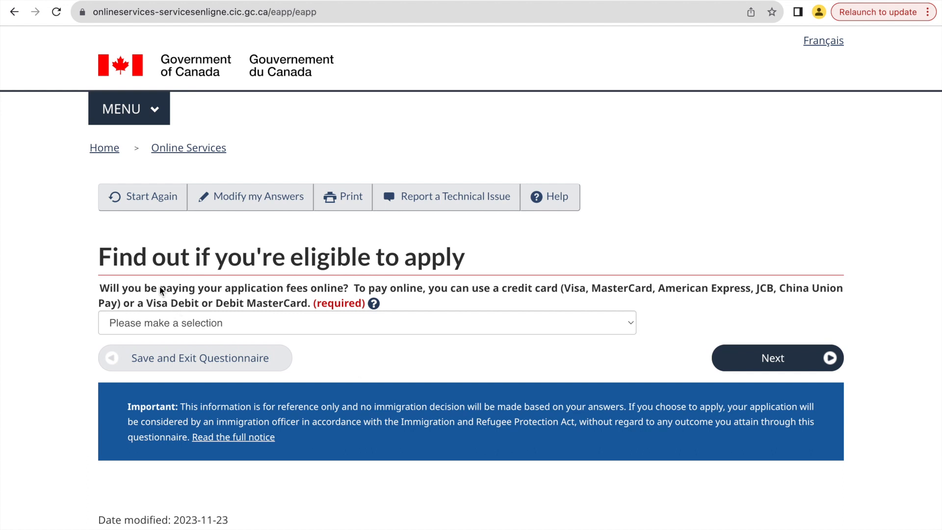
left_click(322, 324)
left_click(323, 337)
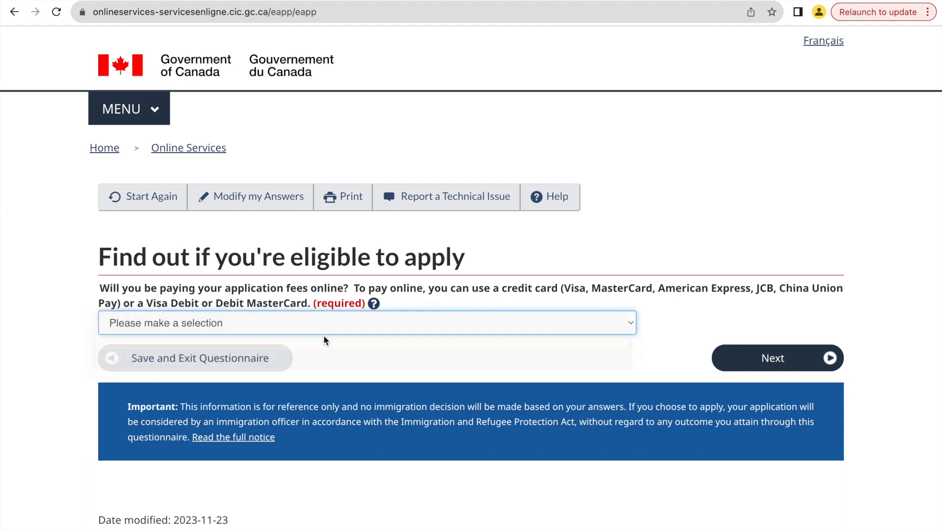
left_click(774, 357)
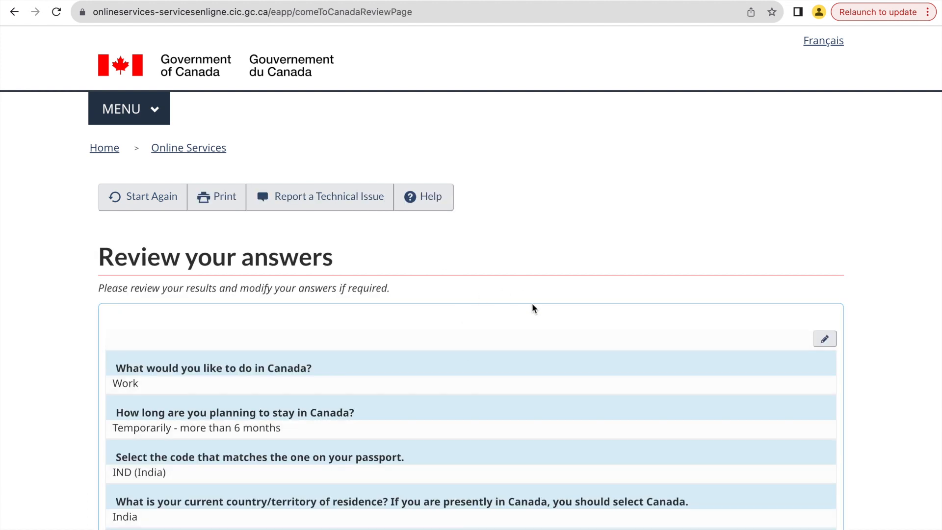
Review all questionnaire answers for the applicant and the family member, and continue to the submission instructions.
scroll(533, 308, "down", 2)
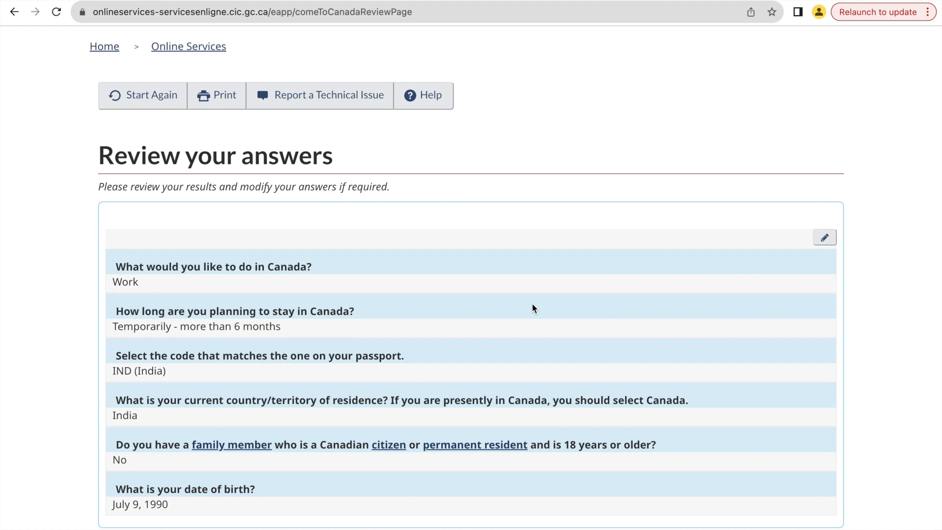
scroll(533, 307, "down", 2)
scroll(533, 307, "down", 5)
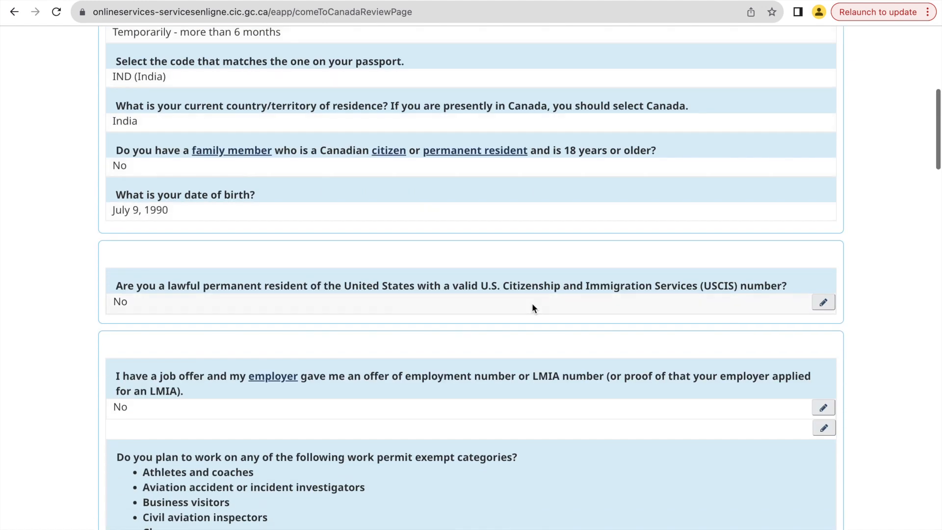
scroll(533, 308, "down", 12)
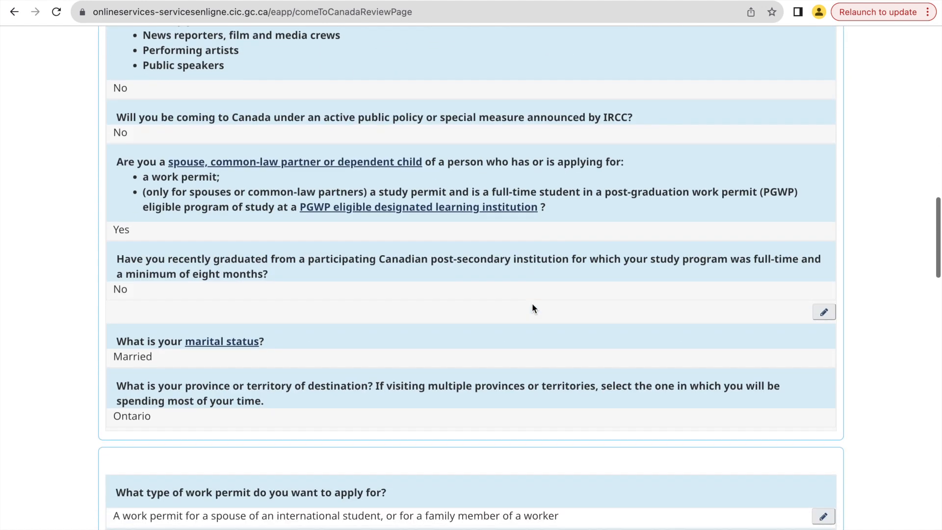
scroll(532, 304, "down", 15)
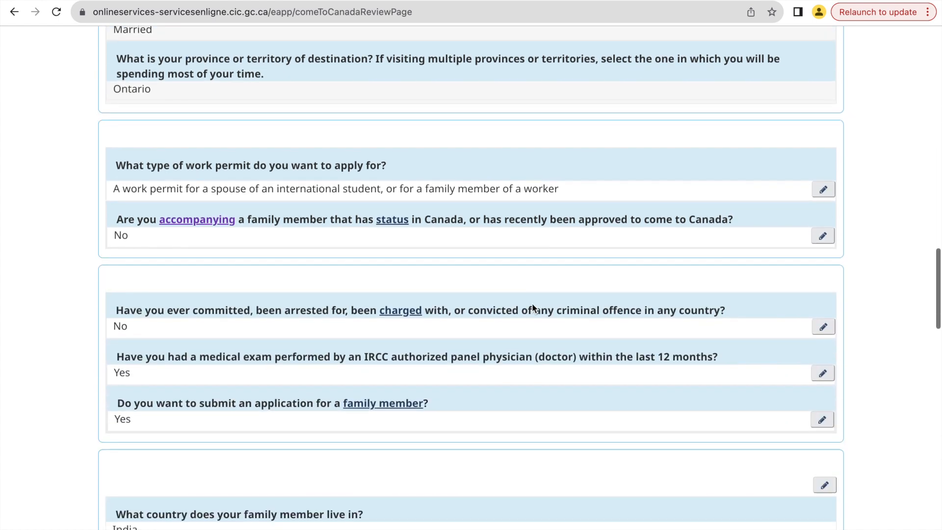
scroll(532, 308, "down", 6)
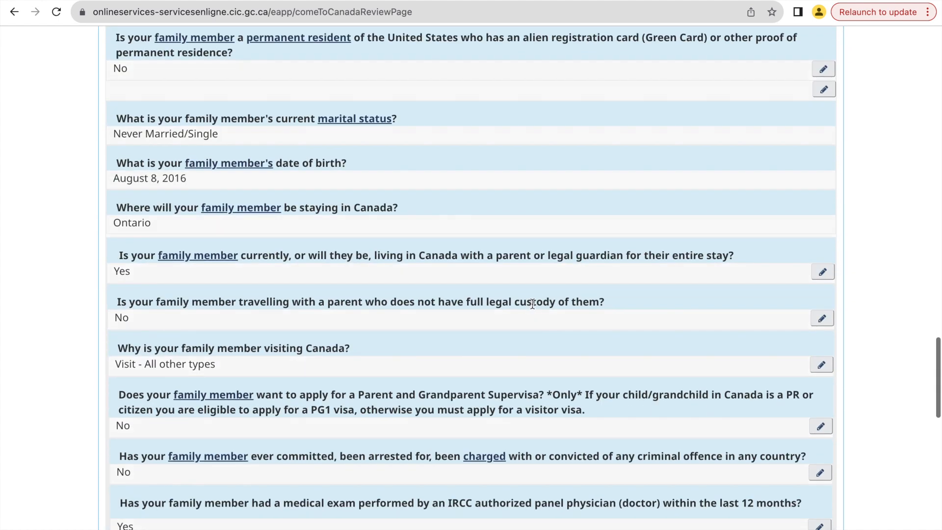
scroll(533, 308, "down", 9)
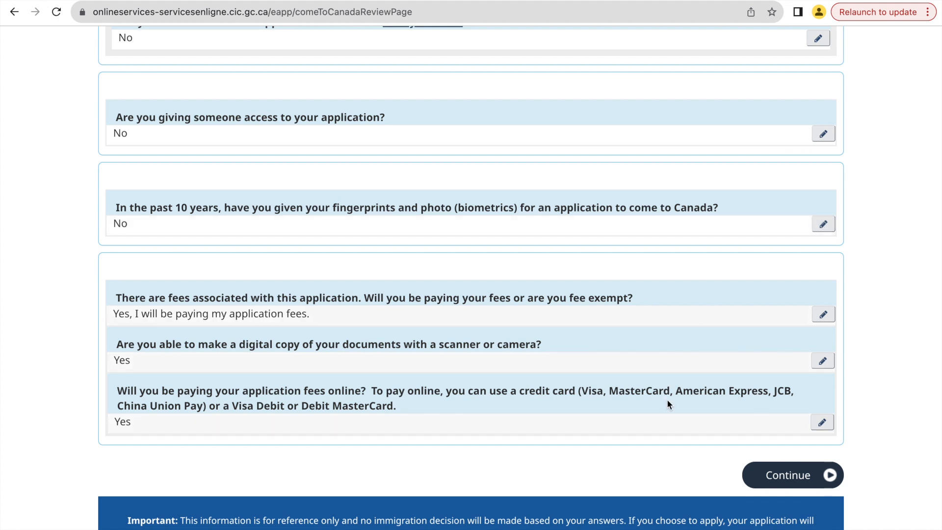
left_click(766, 474)
Read the instructions on saving the application, uploading documents and paying fees, and continue to the document list.
scroll(531, 456, "down", 2)
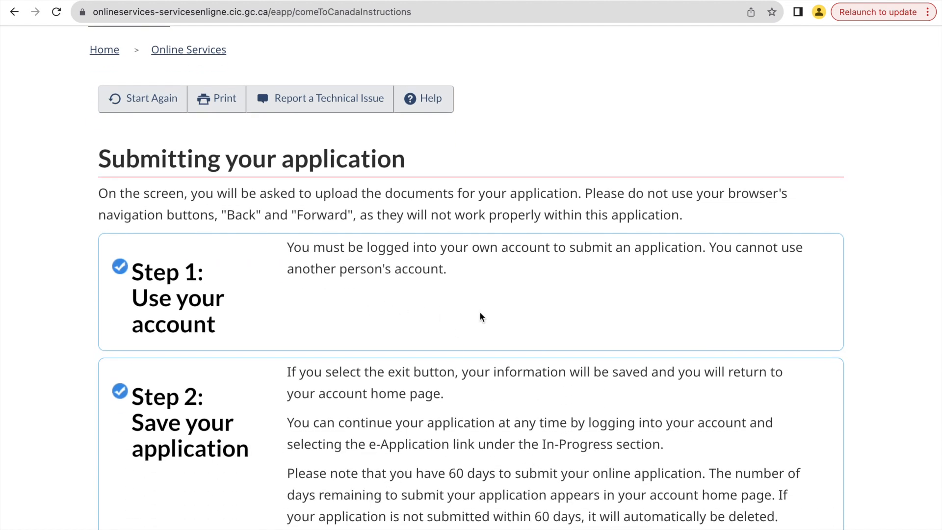
scroll(481, 317, "down", 3)
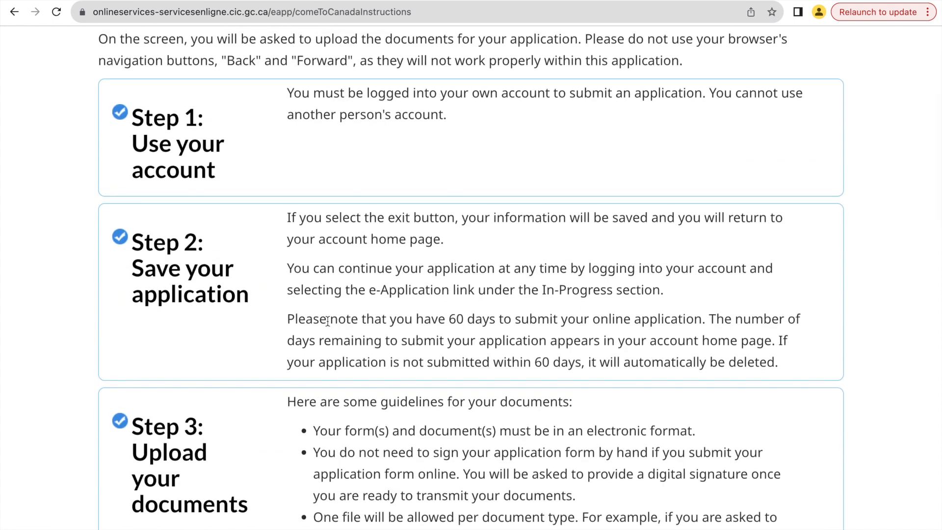
scroll(446, 312, "down", 7)
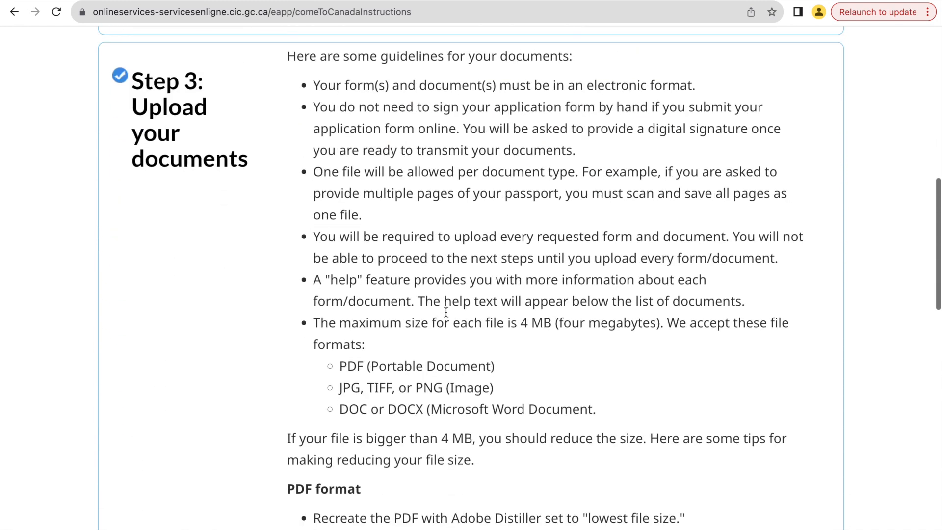
scroll(446, 312, "down", 6)
scroll(446, 312, "down", 1)
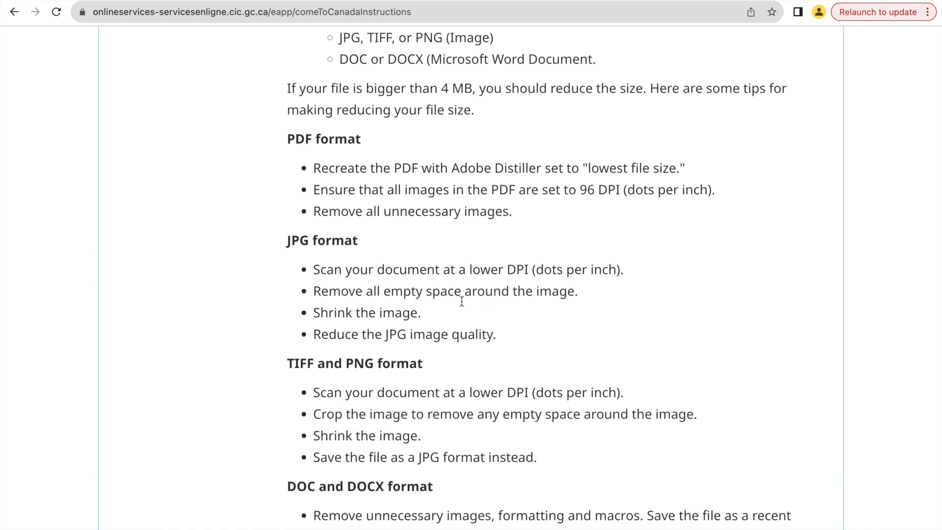
scroll(454, 307, "down", 8)
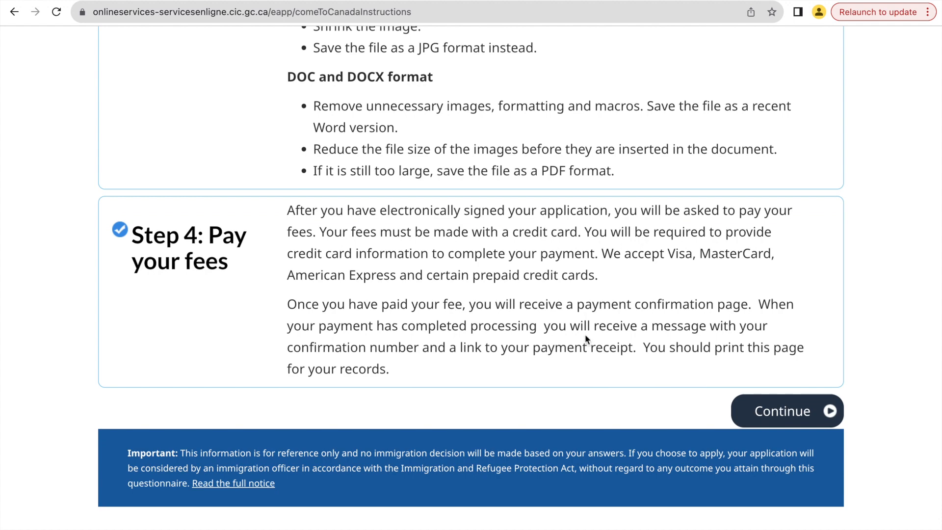
left_click(780, 415)
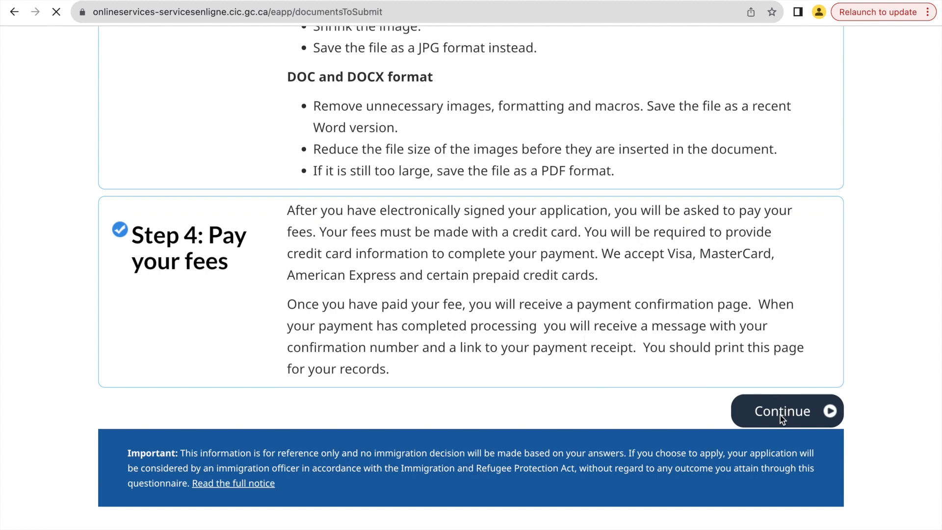
Examine the main applicant's application form, supporting documents and optional documents that can be uploaded.
scroll(501, 445, "down", 8)
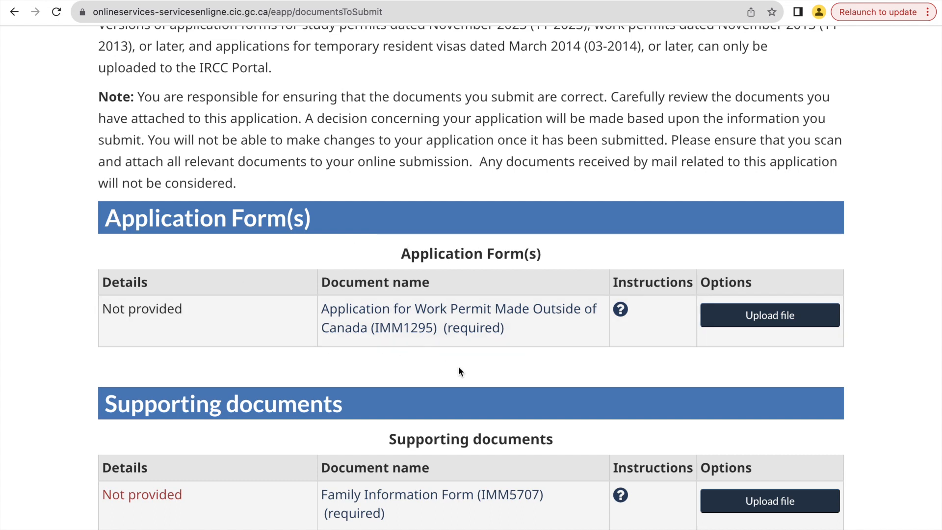
scroll(458, 366, "down", 1)
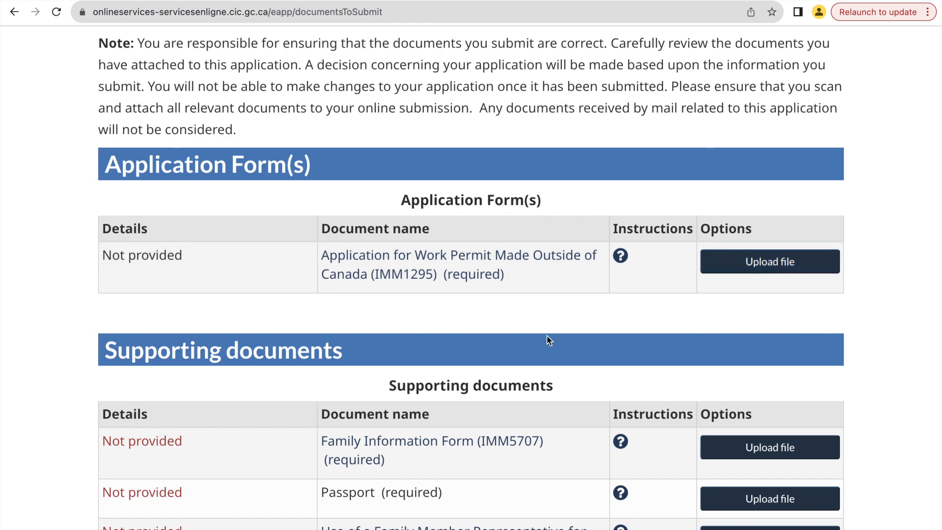
scroll(546, 334, "down", 3)
scroll(546, 333, "down", 1)
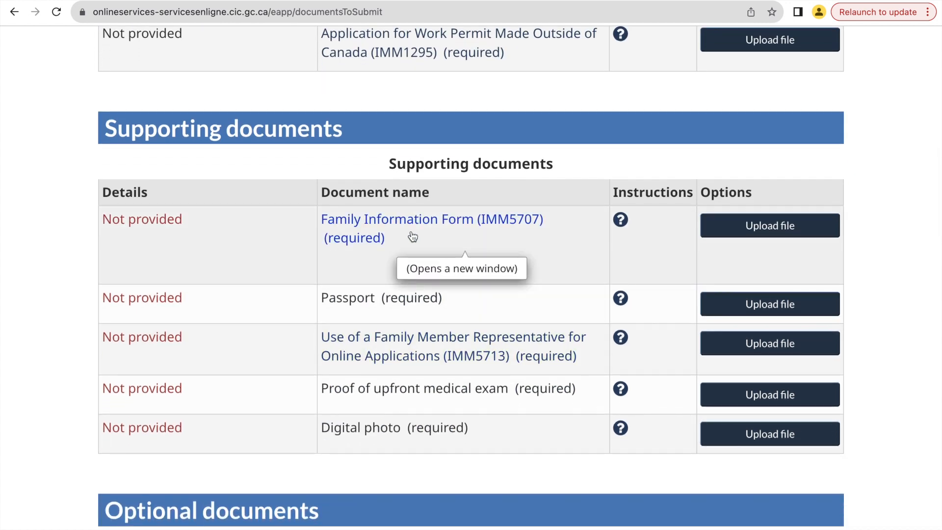
scroll(412, 237, "down", 1)
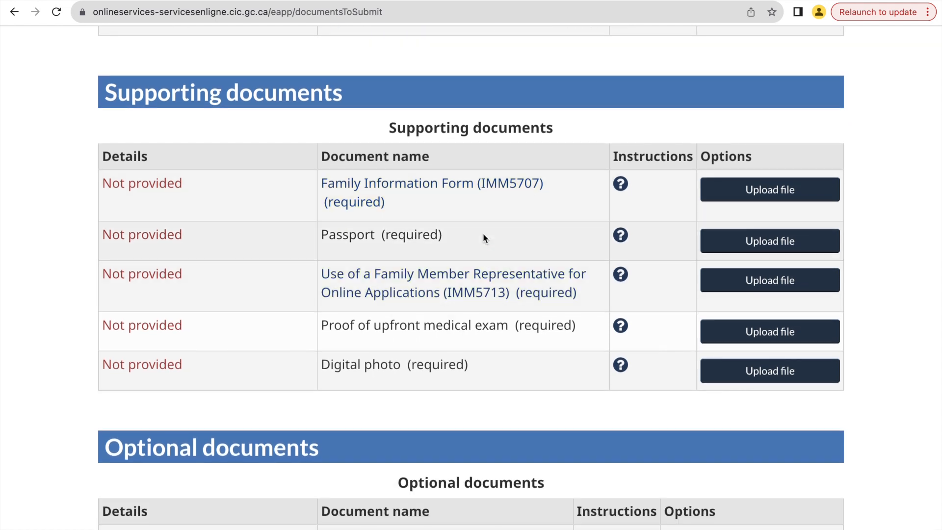
scroll(483, 238, "down", 1)
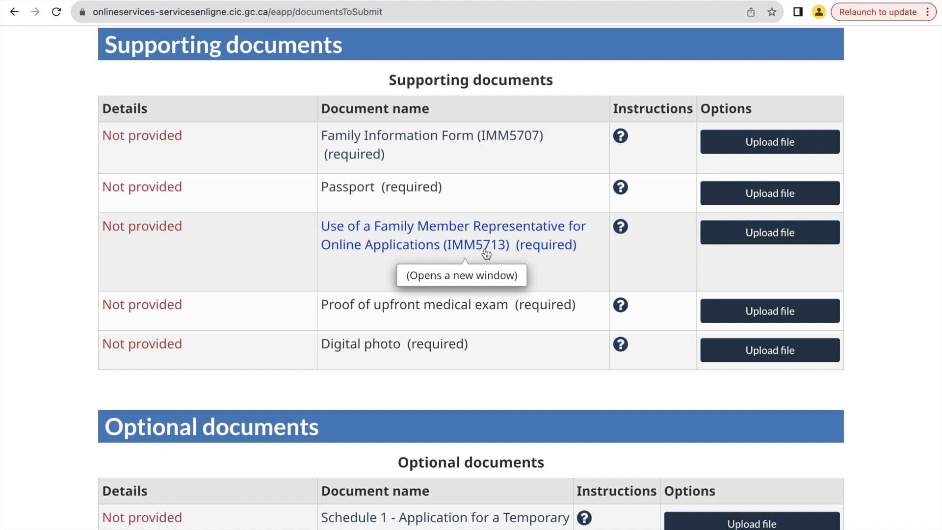
scroll(479, 355, "down", 1)
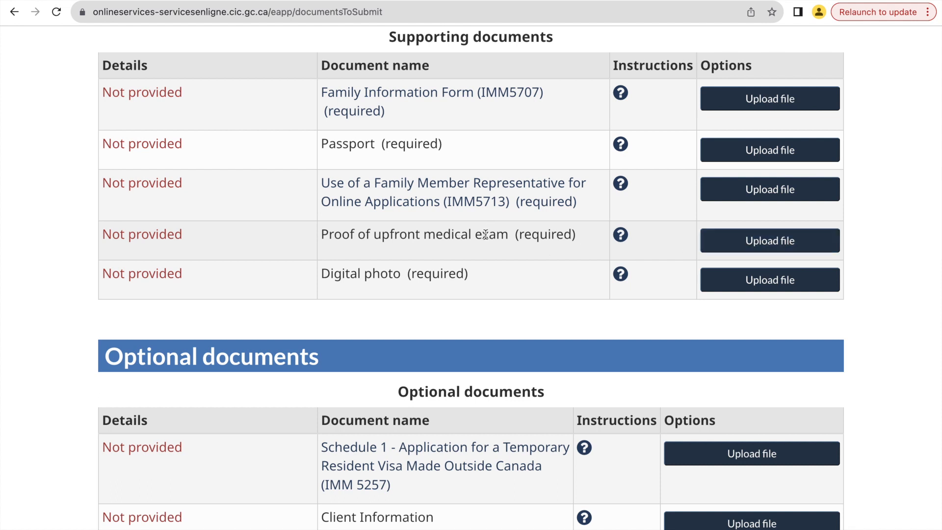
scroll(493, 246, "down", 1)
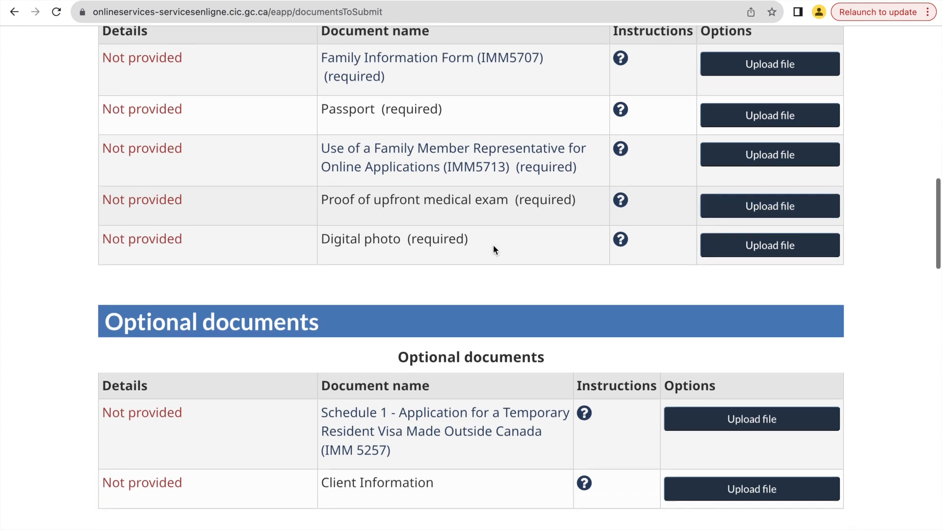
scroll(515, 287, "down", 6)
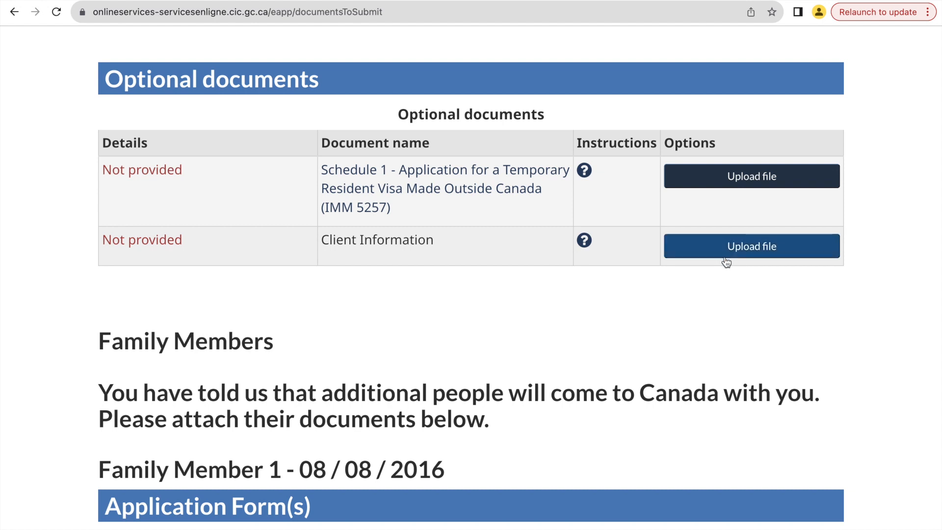
Examine the application form, supporting documents and optional documents that can be uploaded for Family Member 1.
scroll(663, 307, "down", 1)
scroll(662, 307, "down", 3)
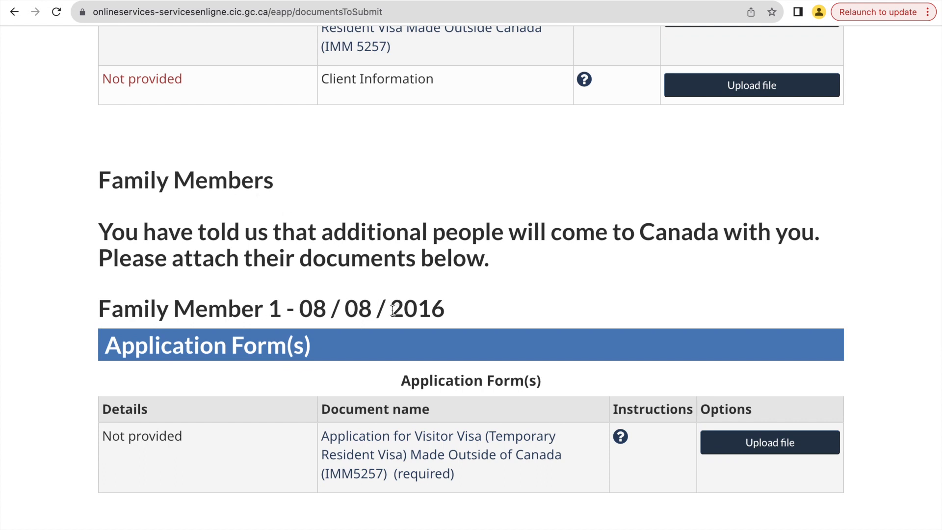
scroll(363, 308, "down", 2)
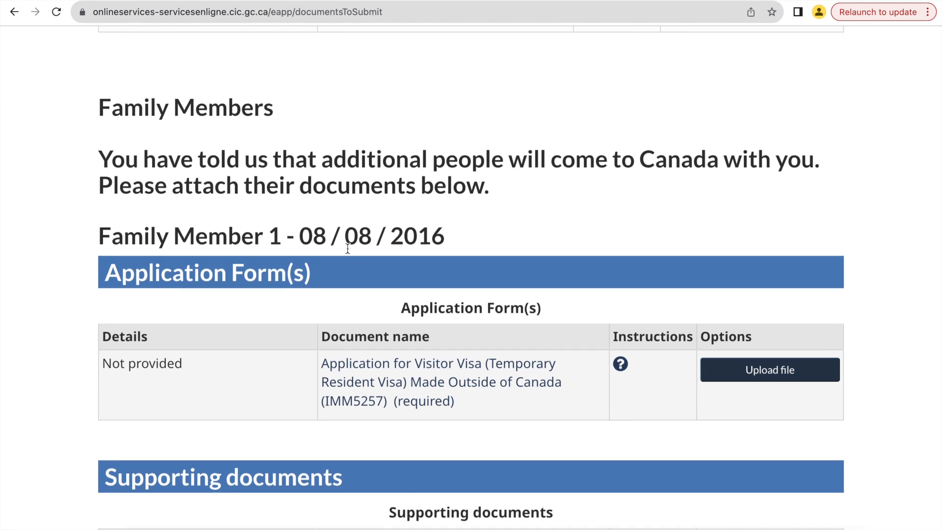
scroll(347, 248, "down", 4)
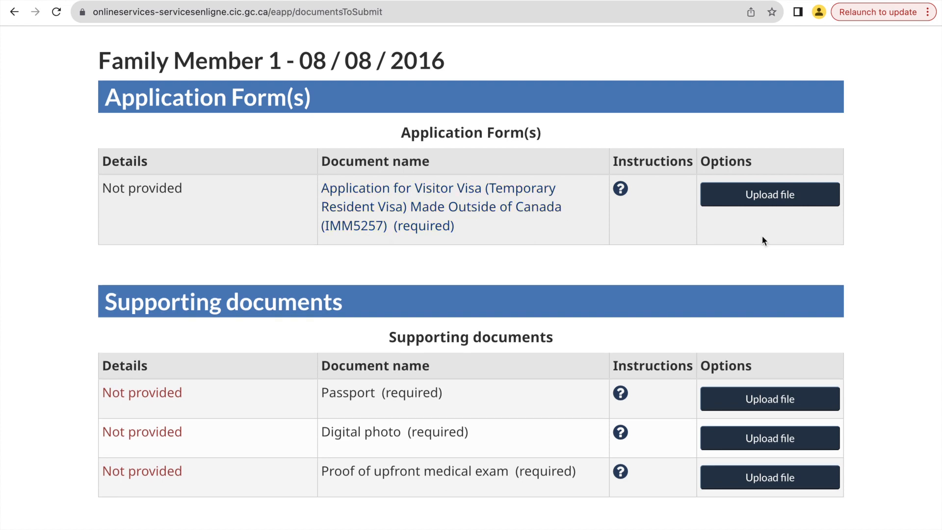
scroll(575, 285, "down", 3)
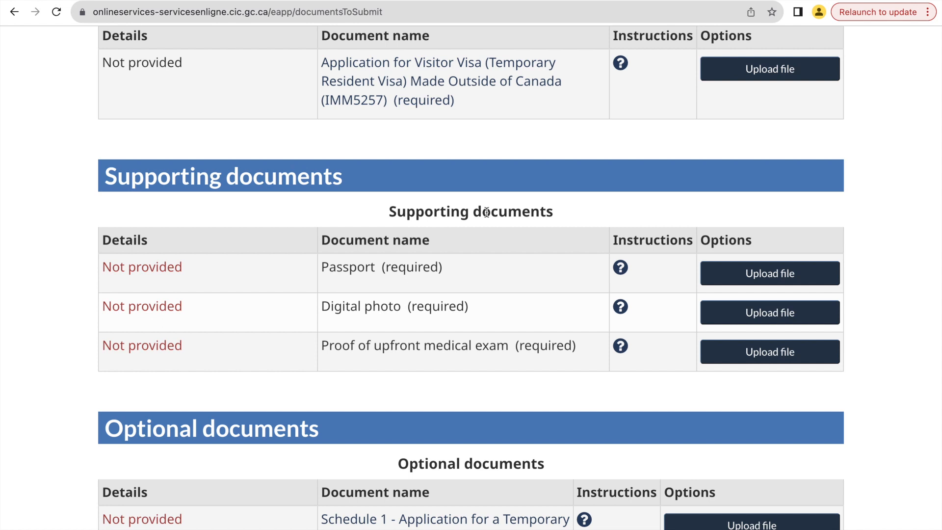
scroll(486, 212, "down", 1)
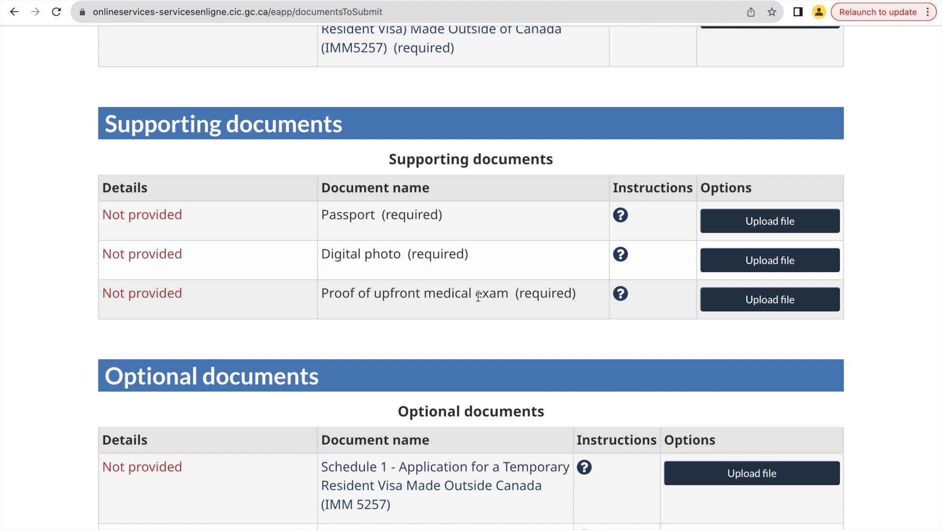
scroll(478, 295, "down", 5)
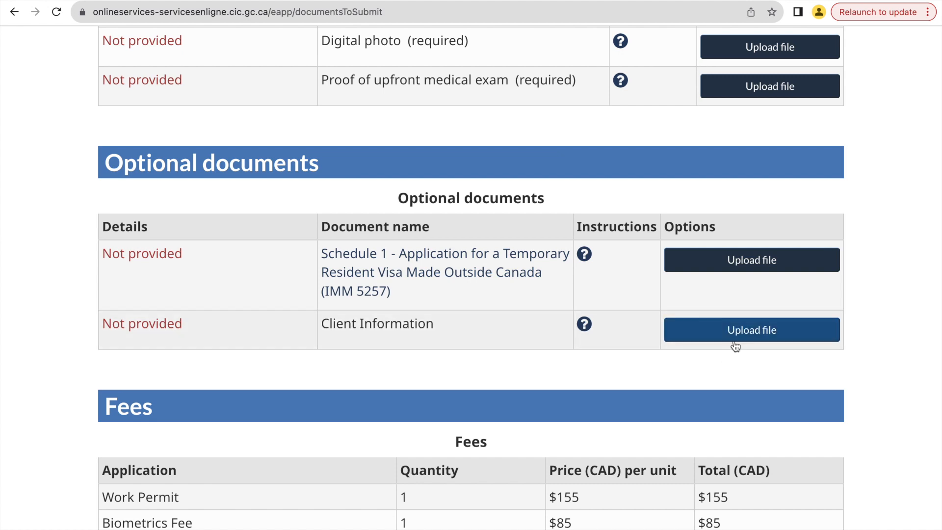
Review the estimated fees for the whole application and recheck the family member's required forms and supporting documents.
scroll(541, 363, "down", 6)
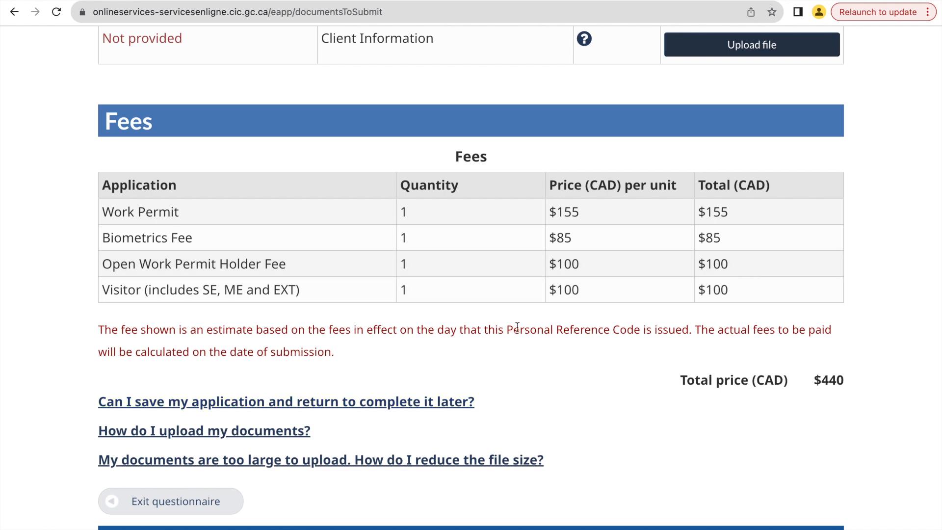
scroll(517, 327, "down", 3)
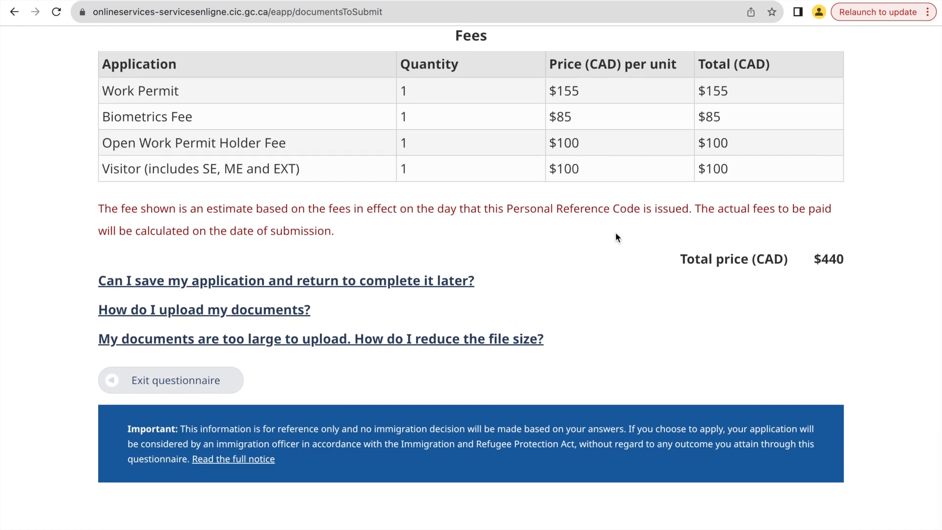
scroll(615, 232, "up", 15)
scroll(615, 232, "down", 3)
scroll(616, 232, "down", 2)
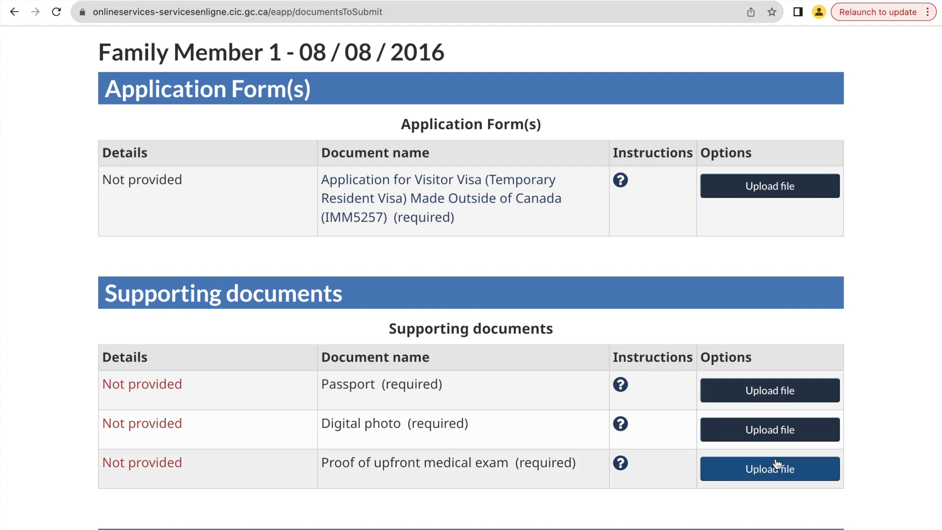
scroll(777, 466, "down", 10)
scroll(776, 466, "down", 4)
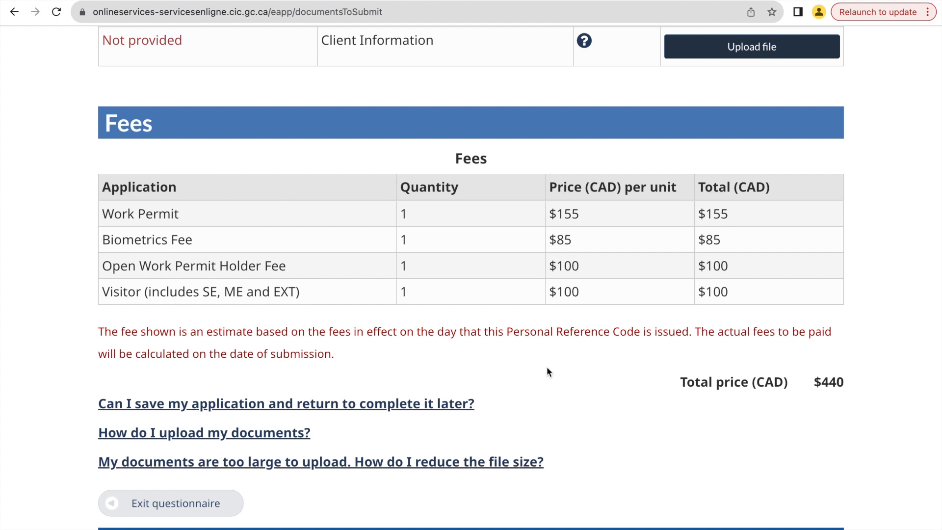
scroll(460, 273, "up", 10)
scroll(461, 277, "up", 6)
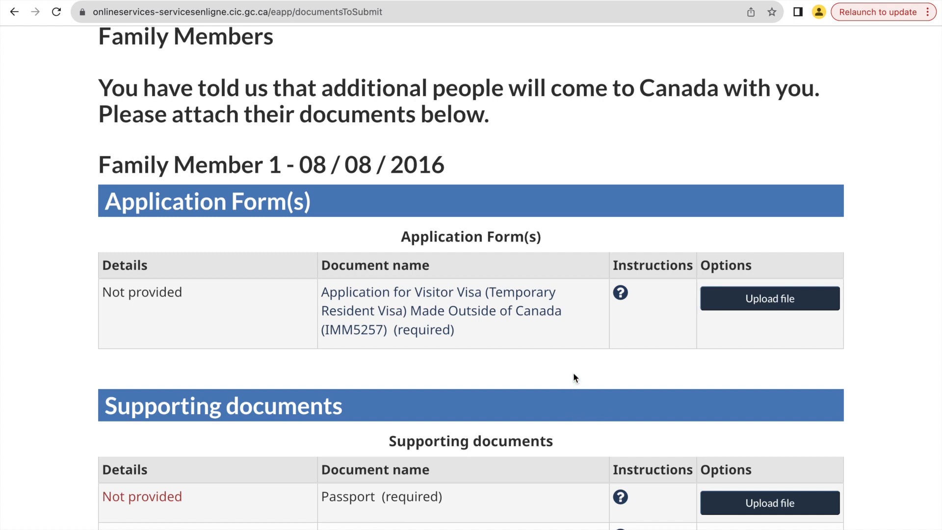
scroll(573, 373, "down", 10)
scroll(575, 378, "down", 3)
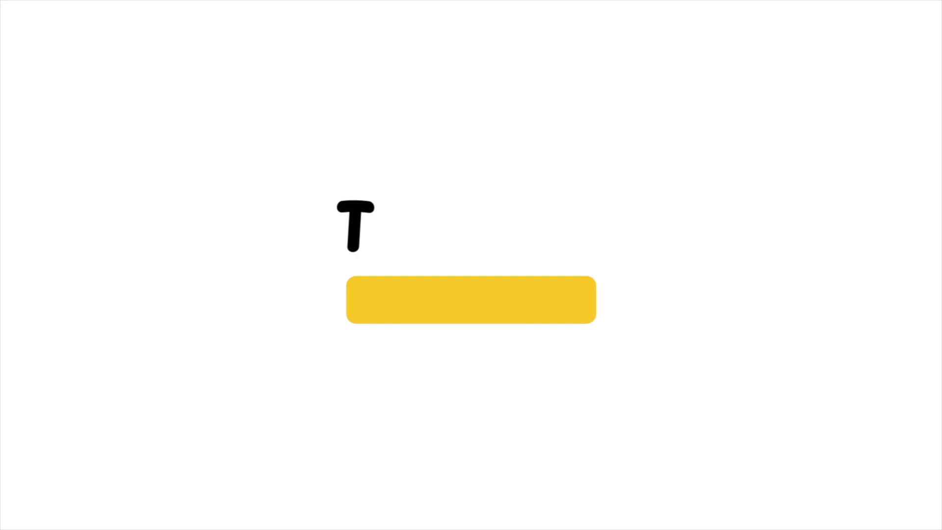